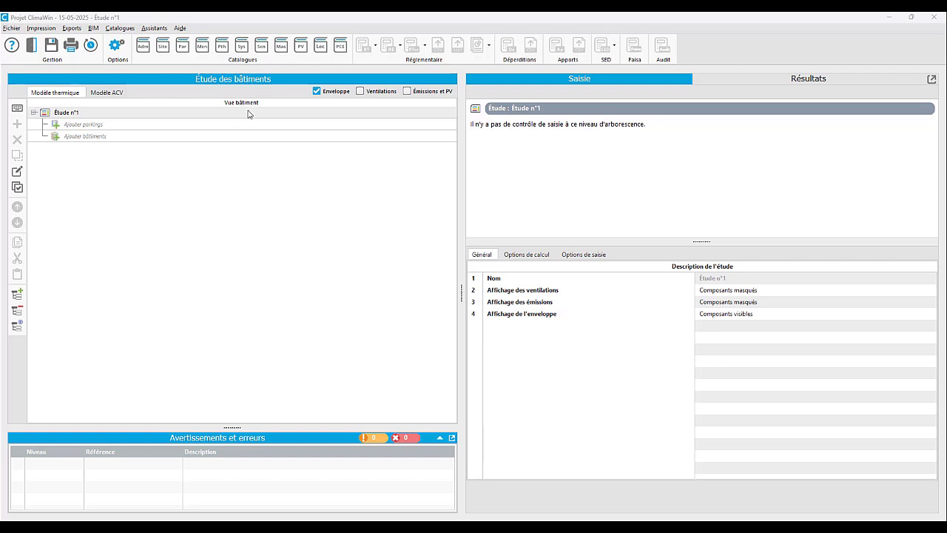
Step: Open the systems catalogue and look over the project's generation, ventilation and combustion generator categories
left_click(244, 49)
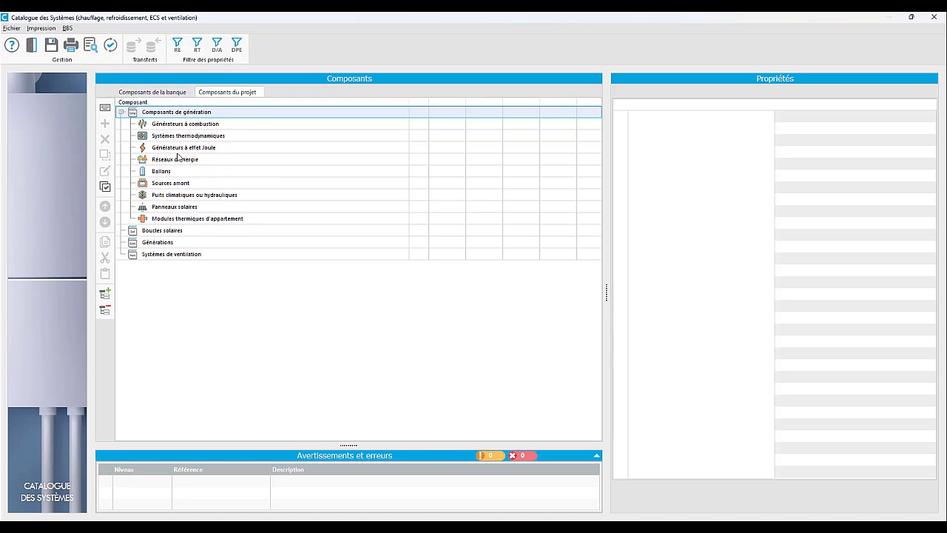
key("ctrl")
key("ctrl")
key("ctrl")
key("ctrl")
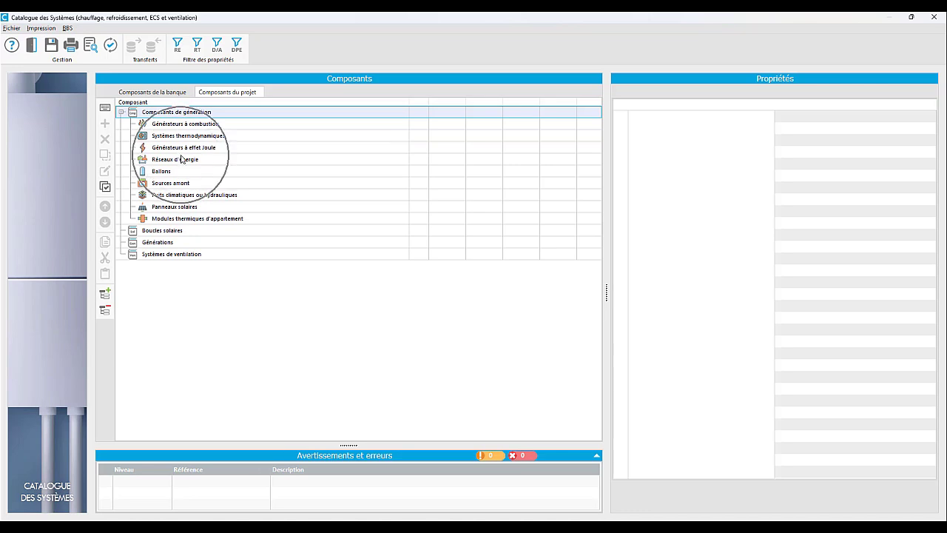
key("ctrl")
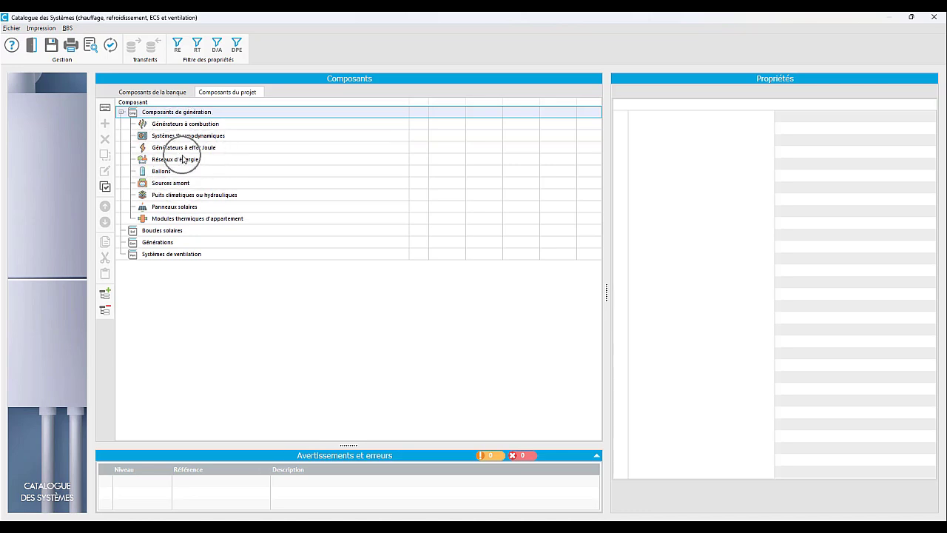
left_click(161, 243)
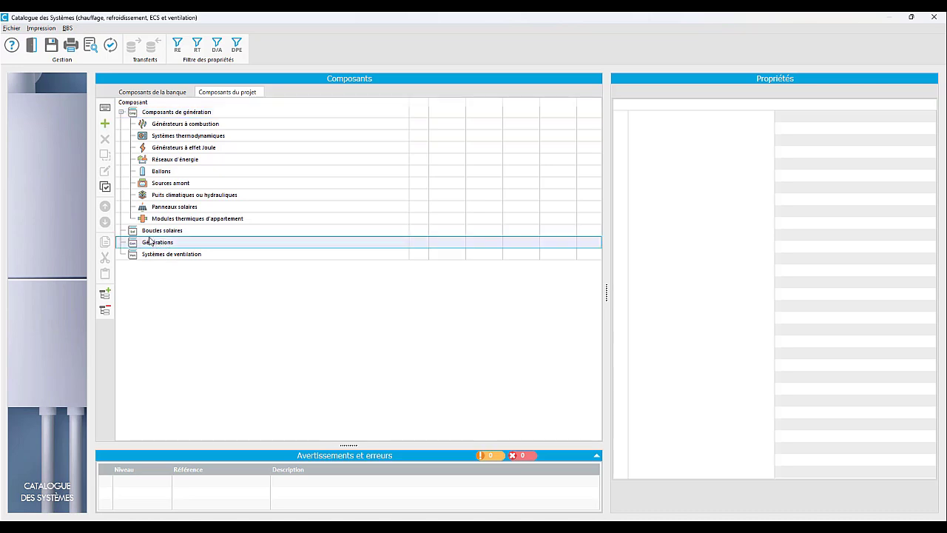
left_click(170, 257)
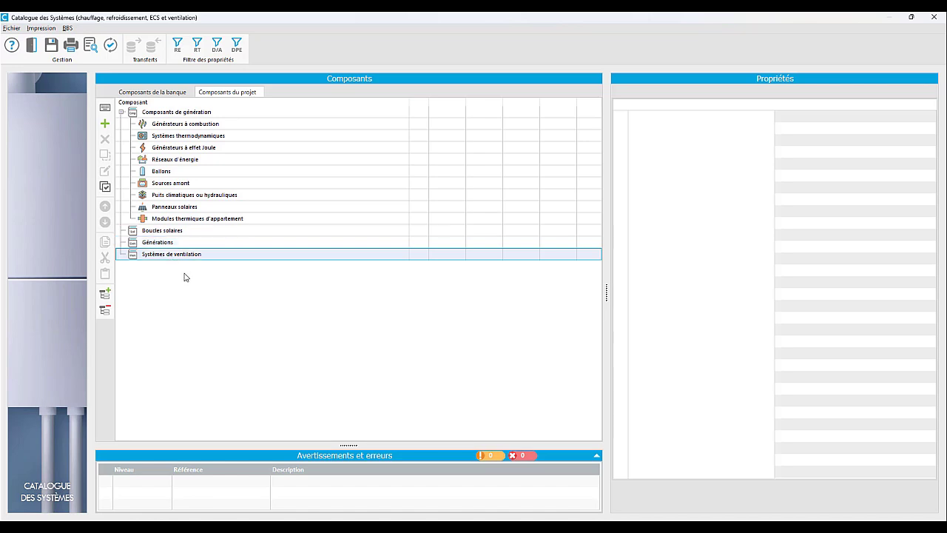
left_click(177, 127)
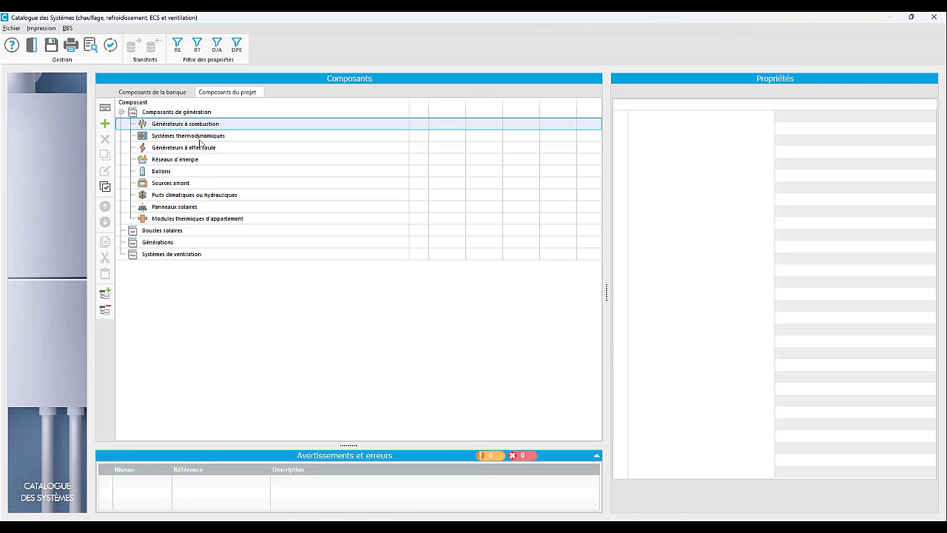
Step: Add a thermodynamic system to the project's generation components and set its type to Système électrique
left_click(170, 137)
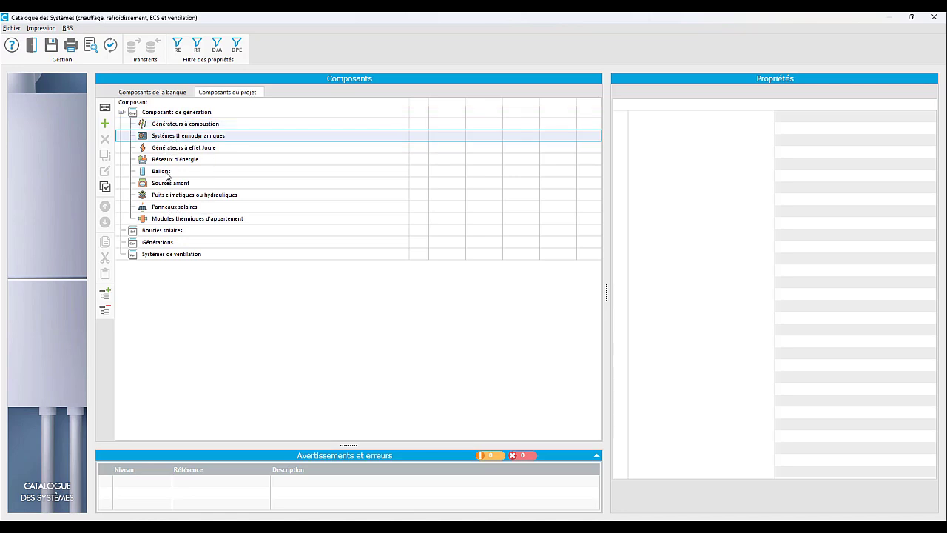
left_click(108, 124)
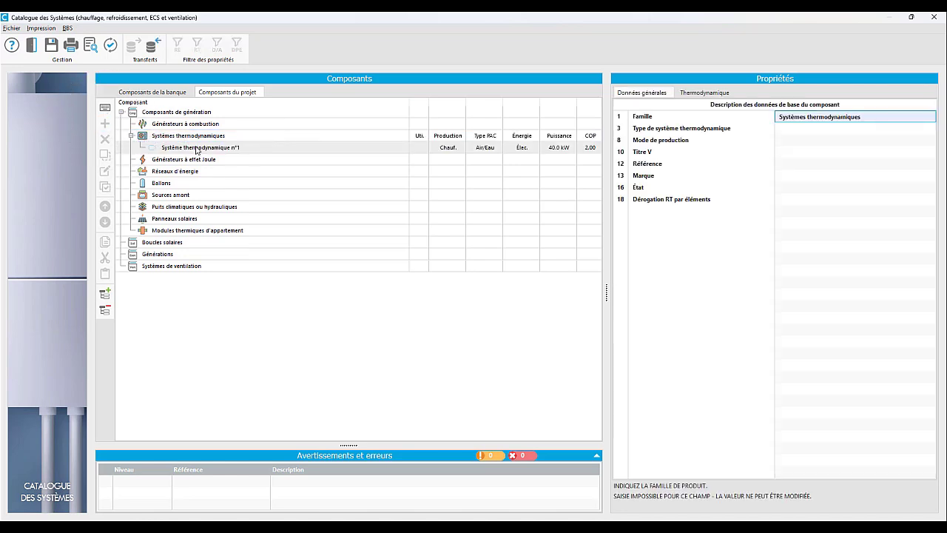
left_click(793, 126)
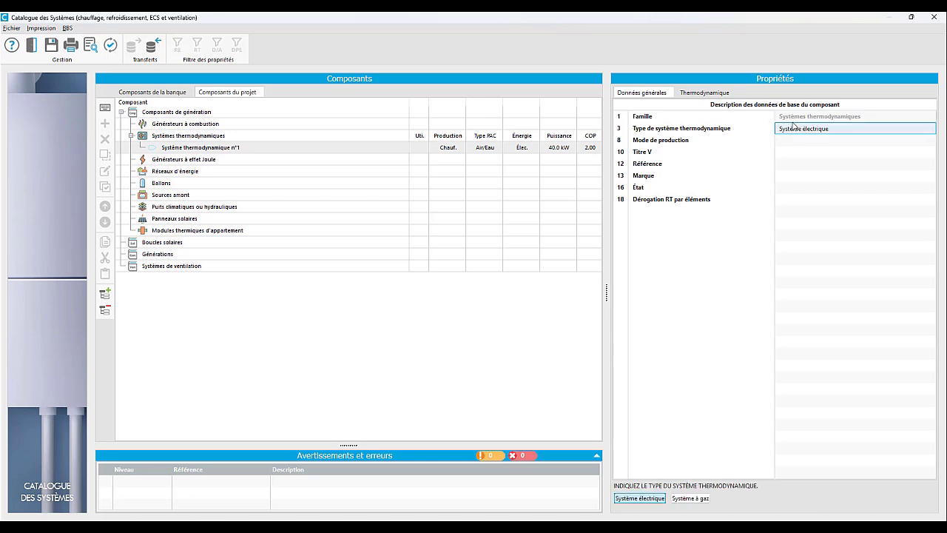
key("Return")
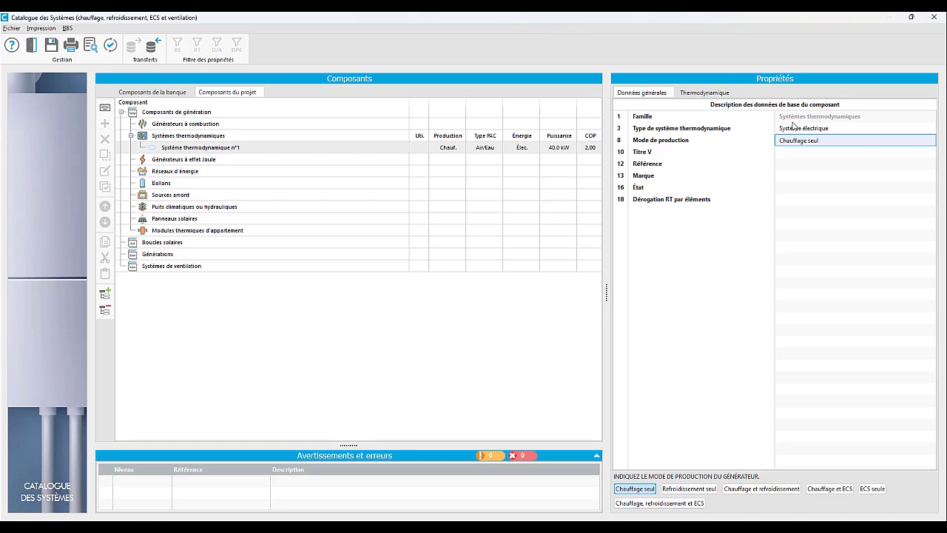
Step: Set the thermodynamic system's production mode to Chauffage et ECS and its integrated tank option to Générateur avec ballon
key("Right")
key("Right")
key("Right")
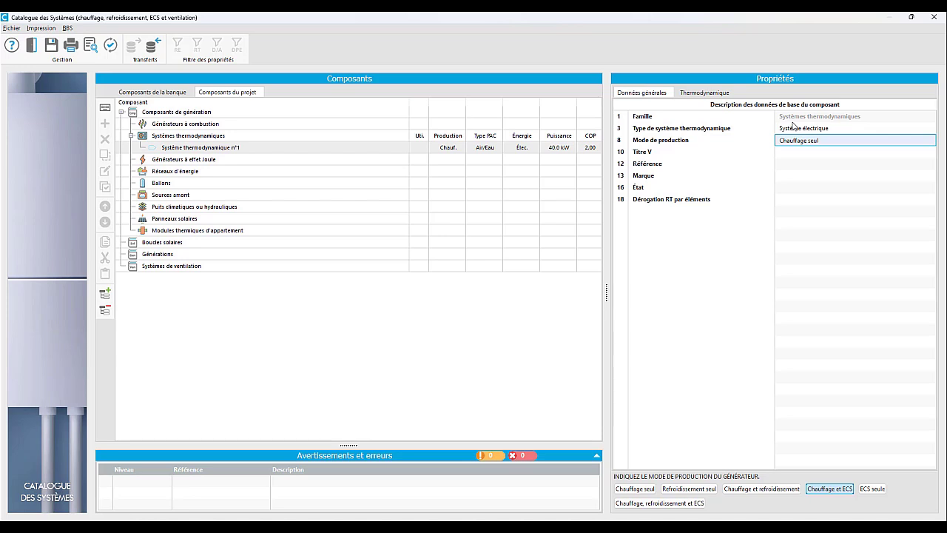
key("Return")
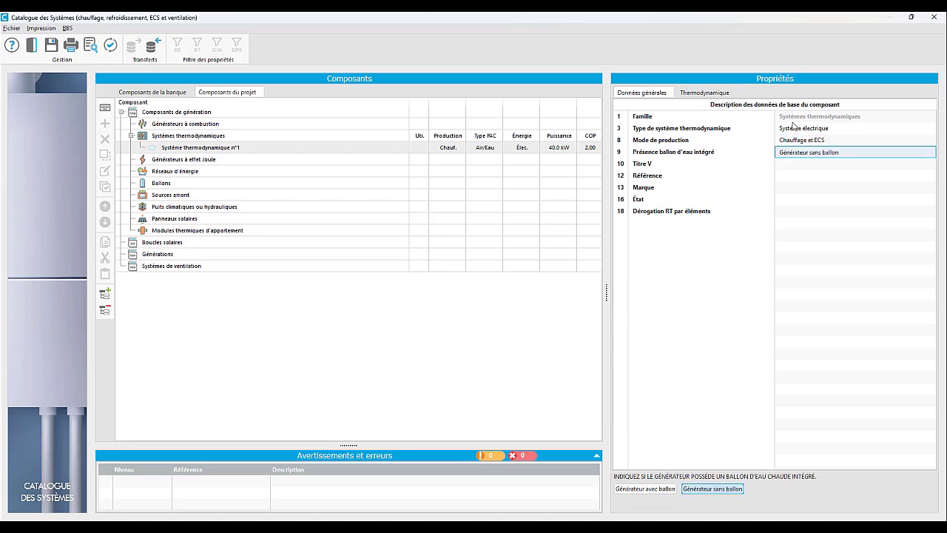
key("Left")
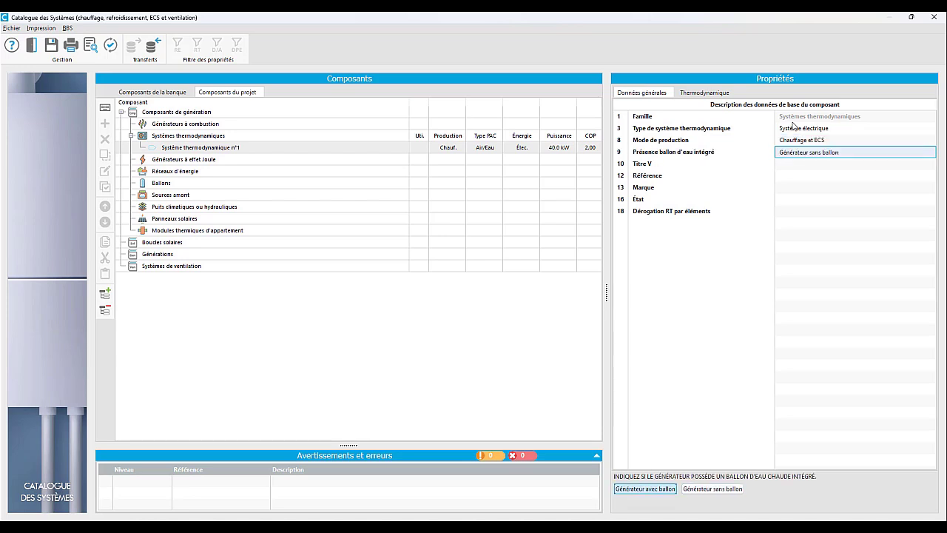
left_click(635, 493)
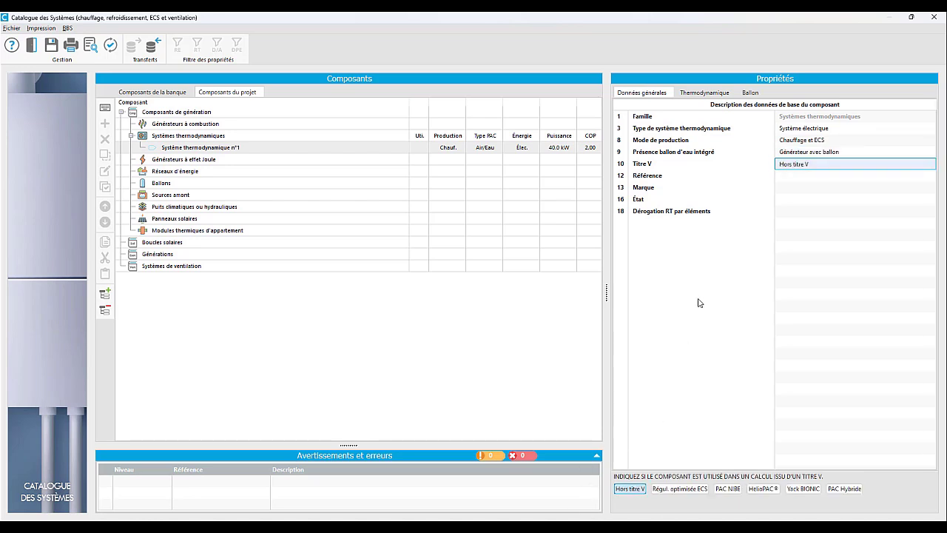
Step: Complete the system's general data with Hors titre V, the default reference, no brand, Nouveau produit and Sans dérogation
key("Return")
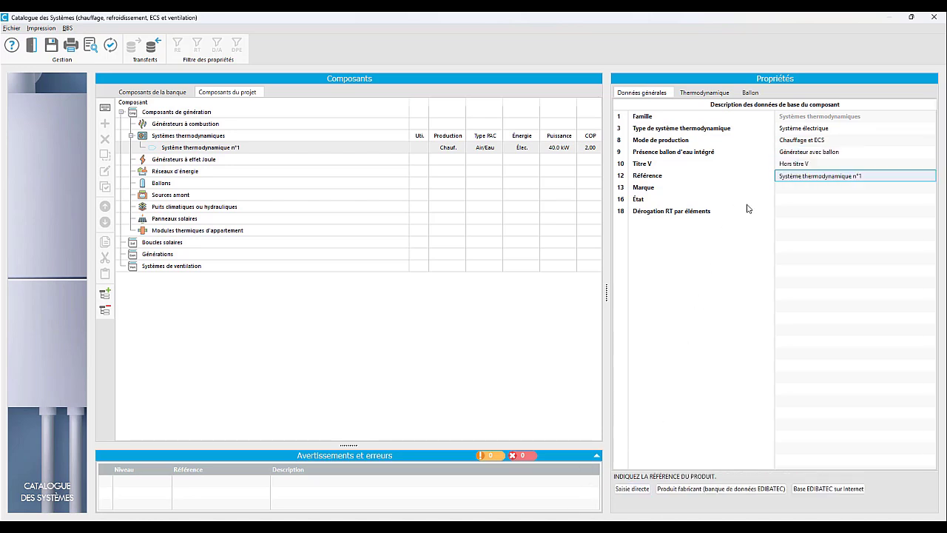
left_click(731, 489)
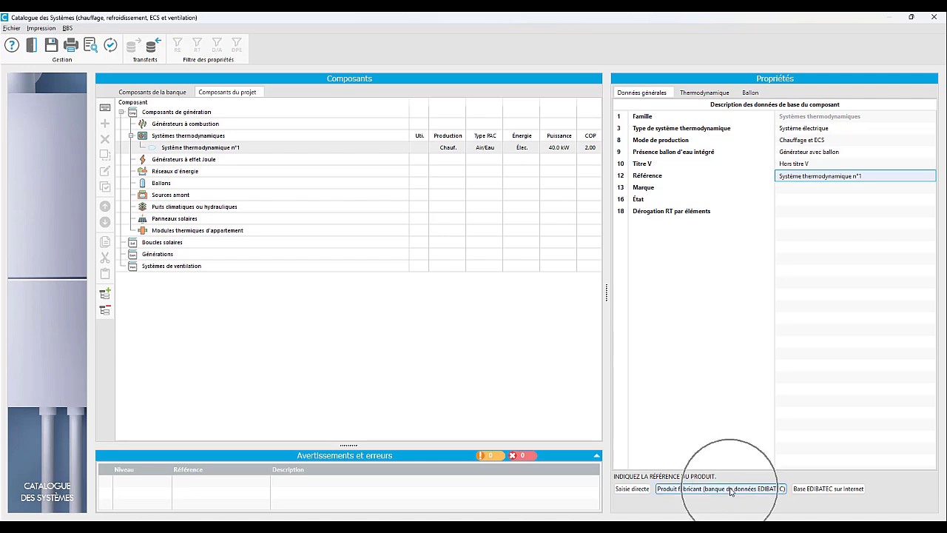
left_click(731, 490)
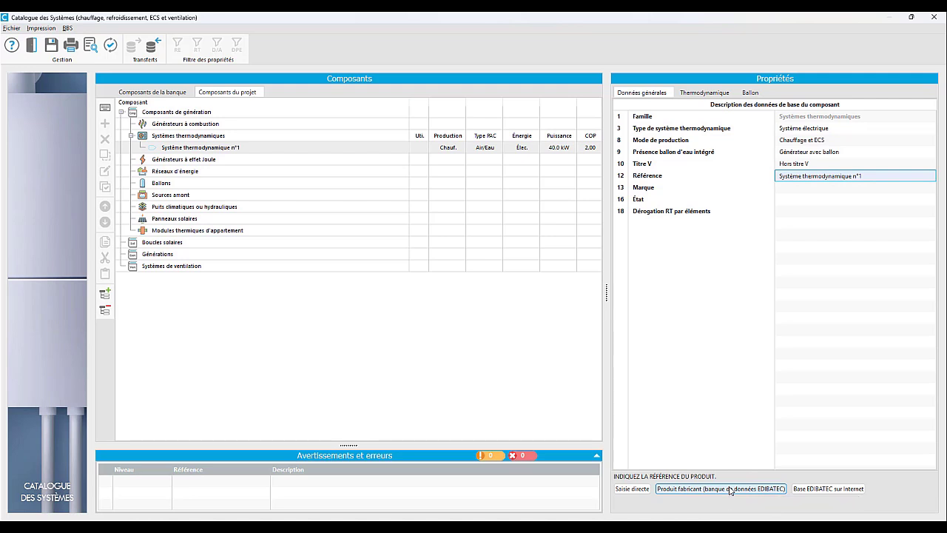
key("Return")
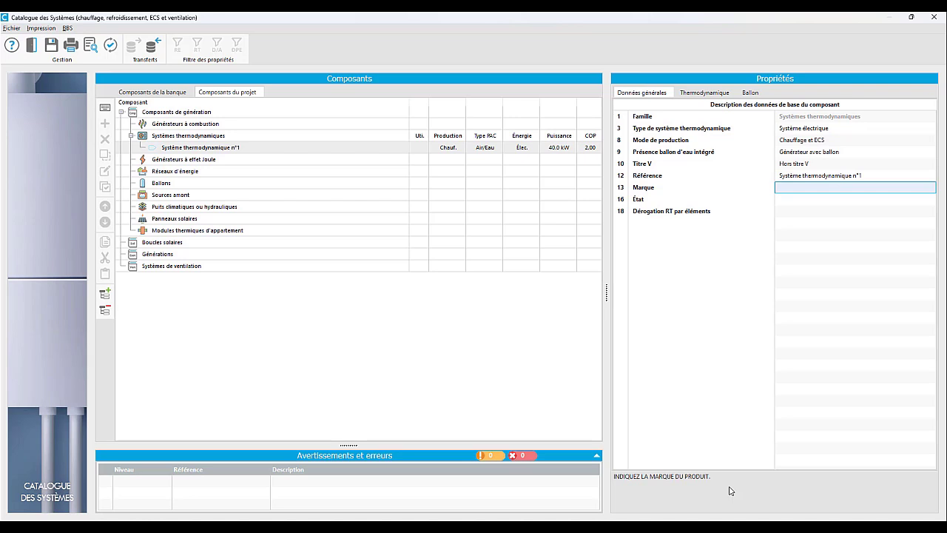
key("Return")
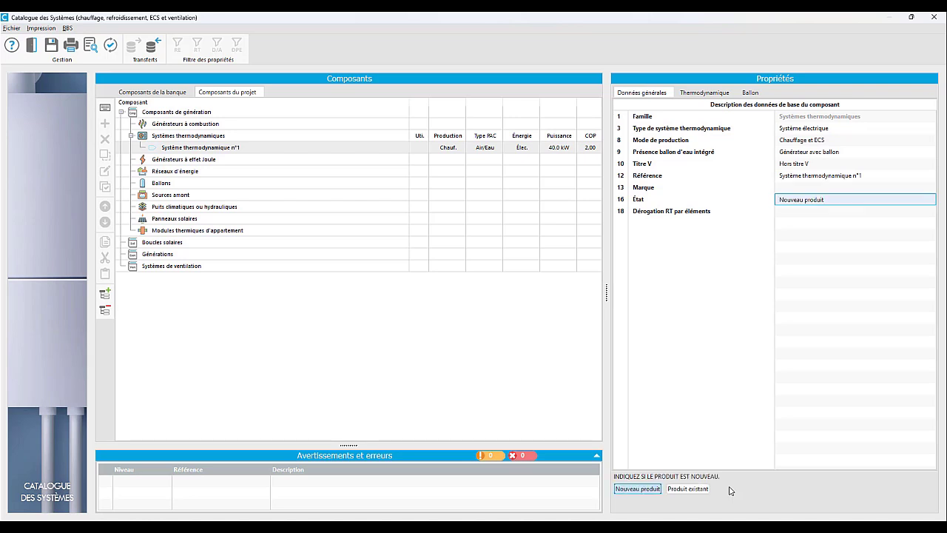
key("Return")
key("Return")
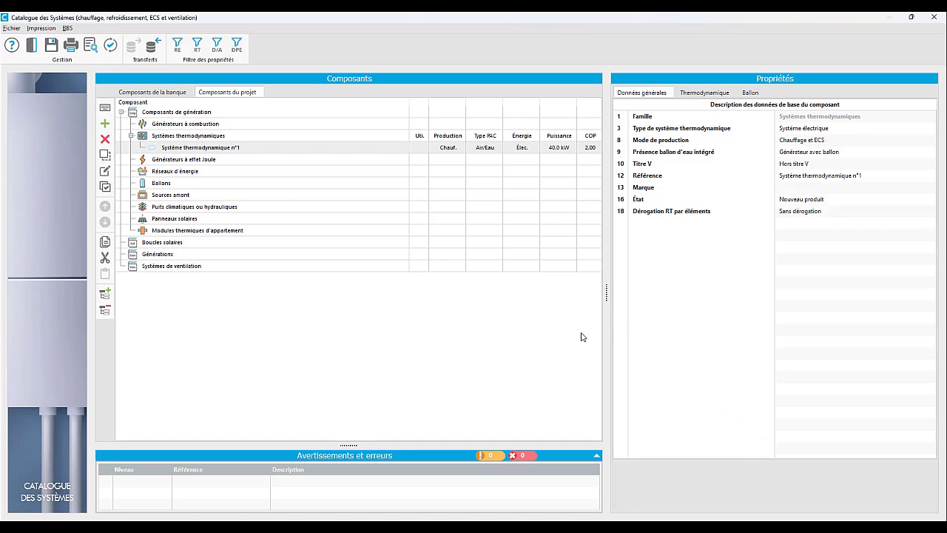
Step: Review the thermodynamic data of the system, including the heat pump type choices and the heating performance entry modes
left_click(708, 94)
left_click(804, 115)
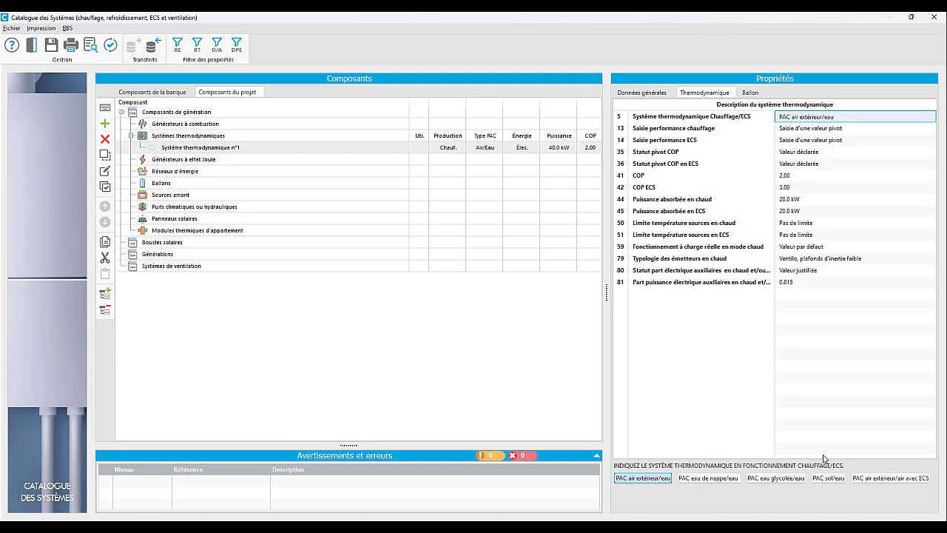
left_click(756, 488)
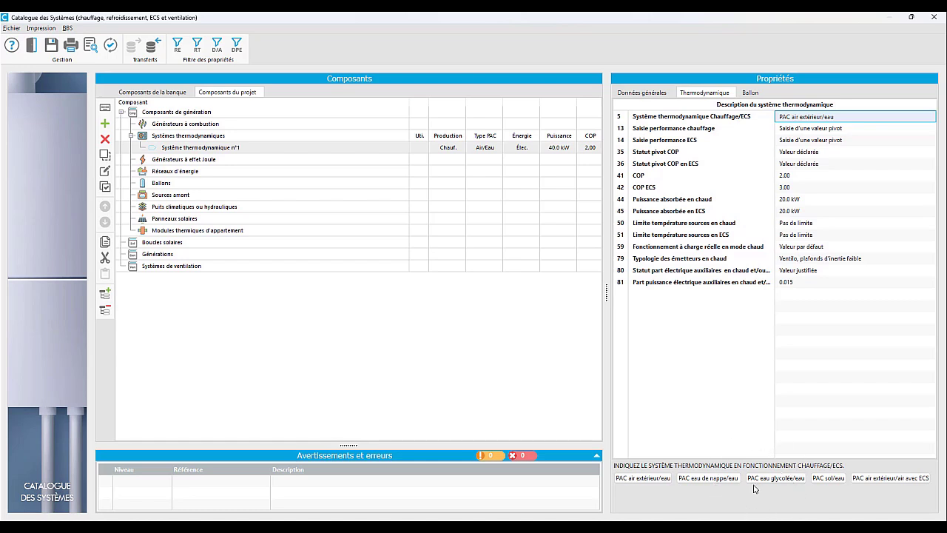
left_click(805, 131)
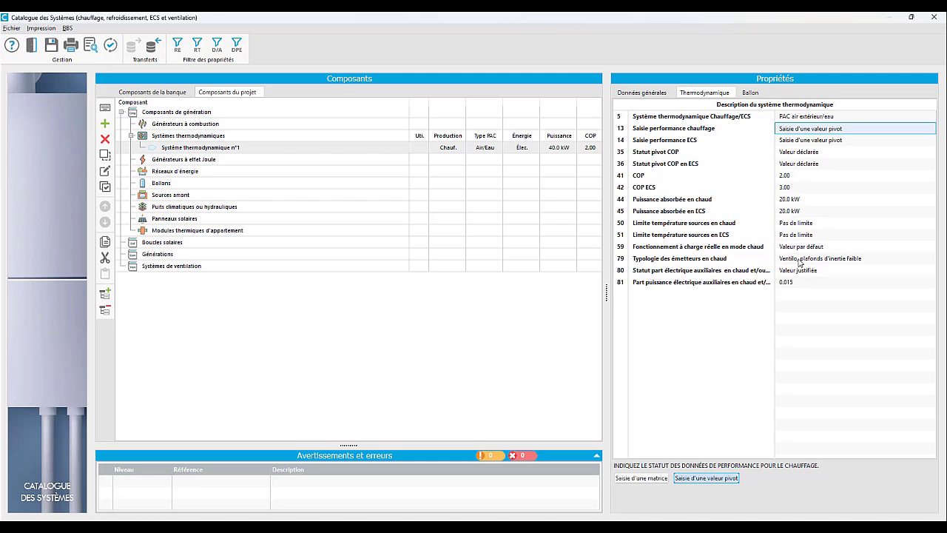
Step: Set the tank's integrated backup to Avec appoint intégré élec. and accept the 10 kW electric power
left_click(751, 94)
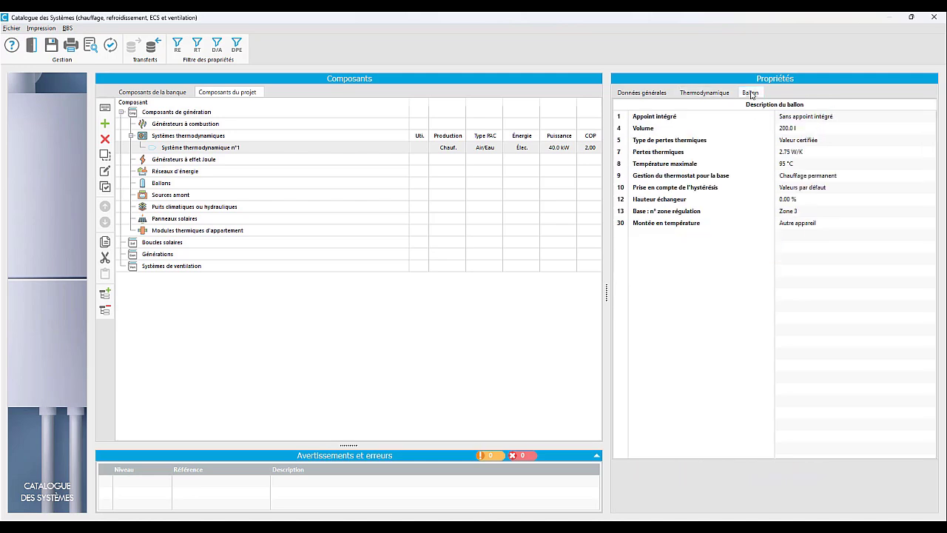
left_click(805, 119)
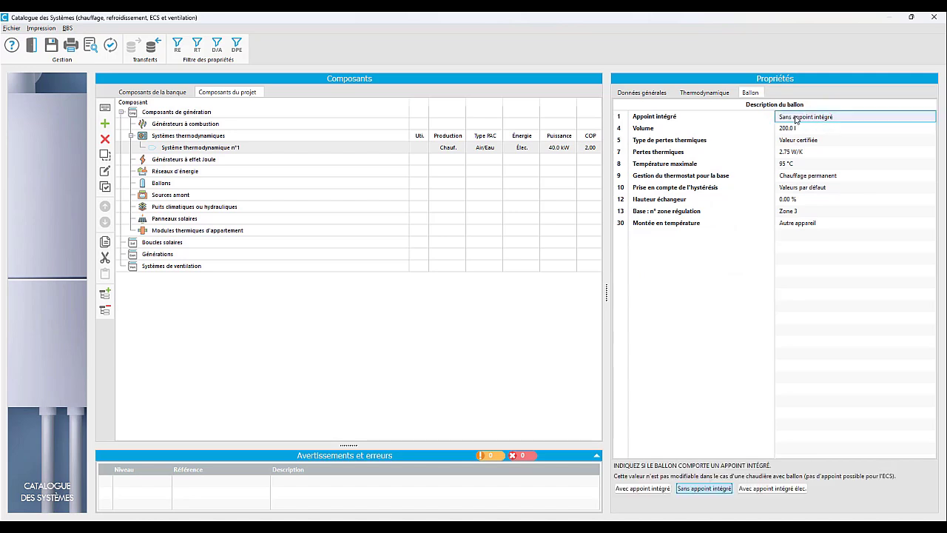
left_click(778, 490)
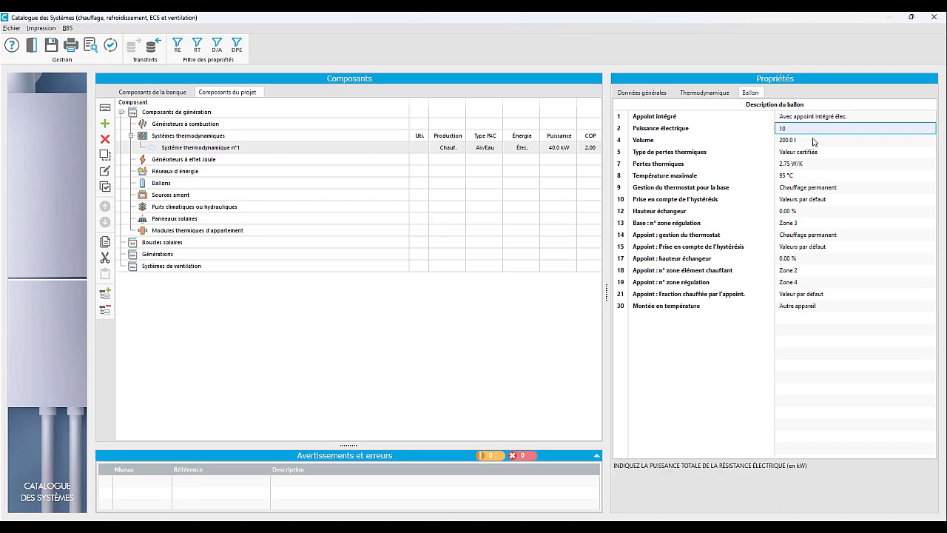
left_click(814, 140)
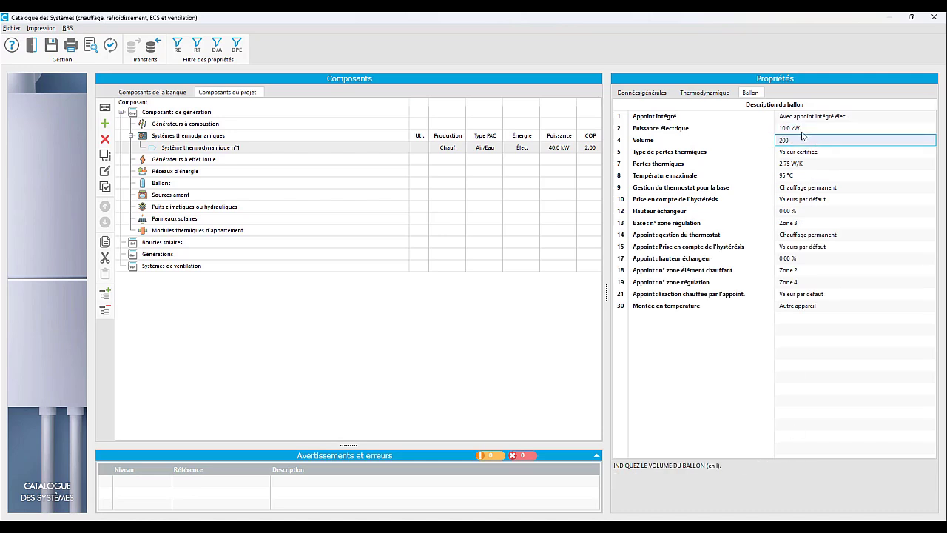
Step: Check the tank's volume and heat loss type, and look again at the system's thermodynamic properties
double_click(794, 143)
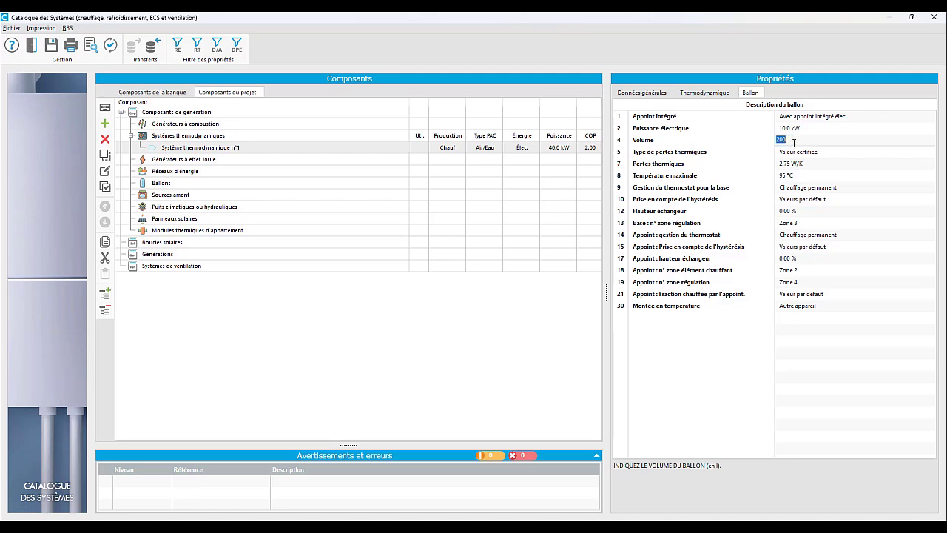
left_click(796, 153)
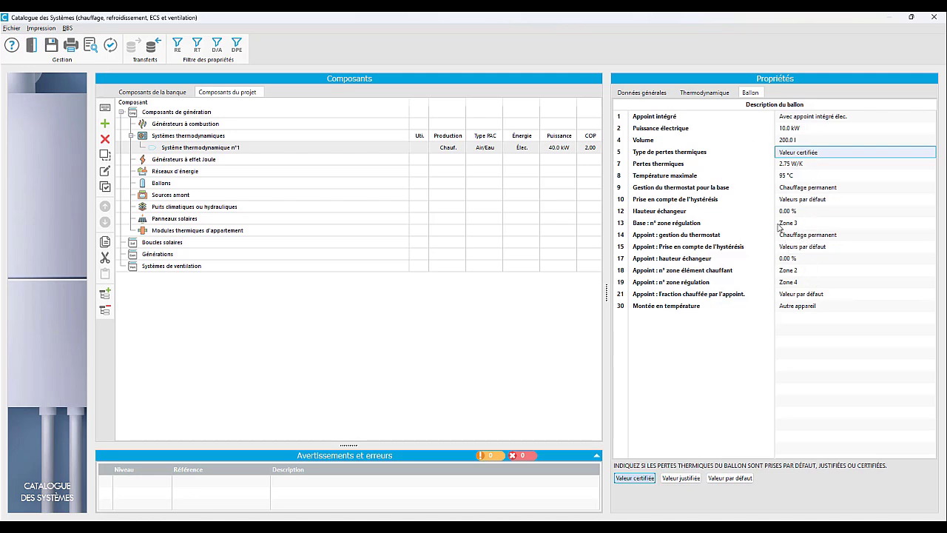
left_click(193, 151)
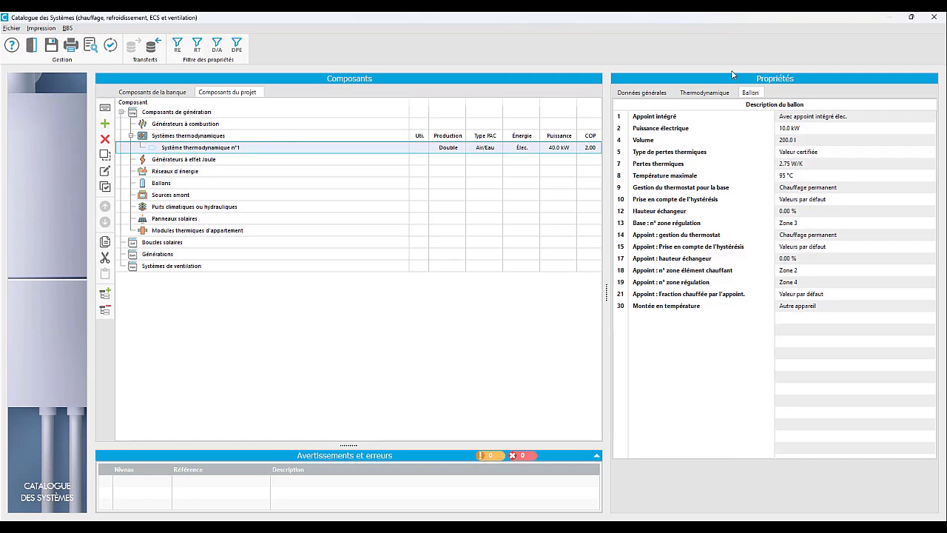
left_click(731, 92)
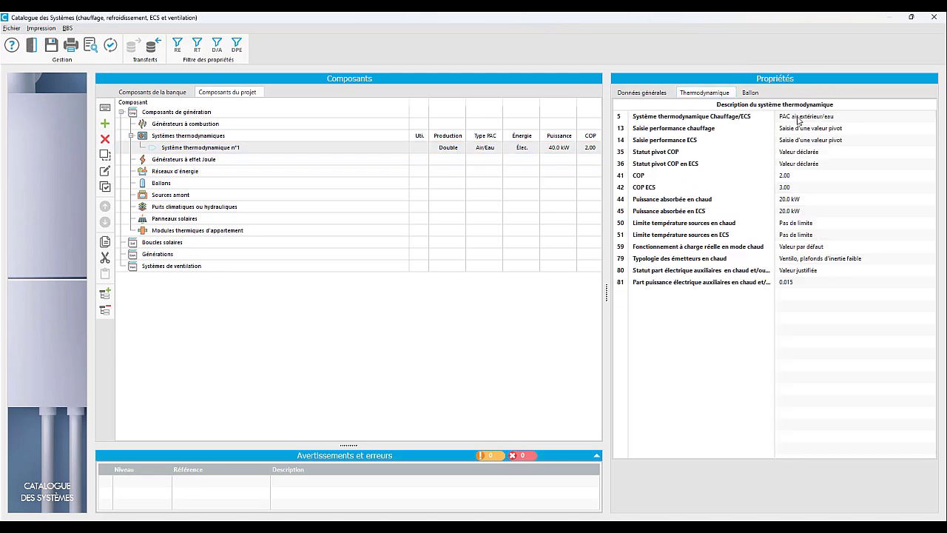
Step: Add an upstream source to the project named Air extérieur, with state Nouveau produit and Sans dérogation
left_click(199, 197)
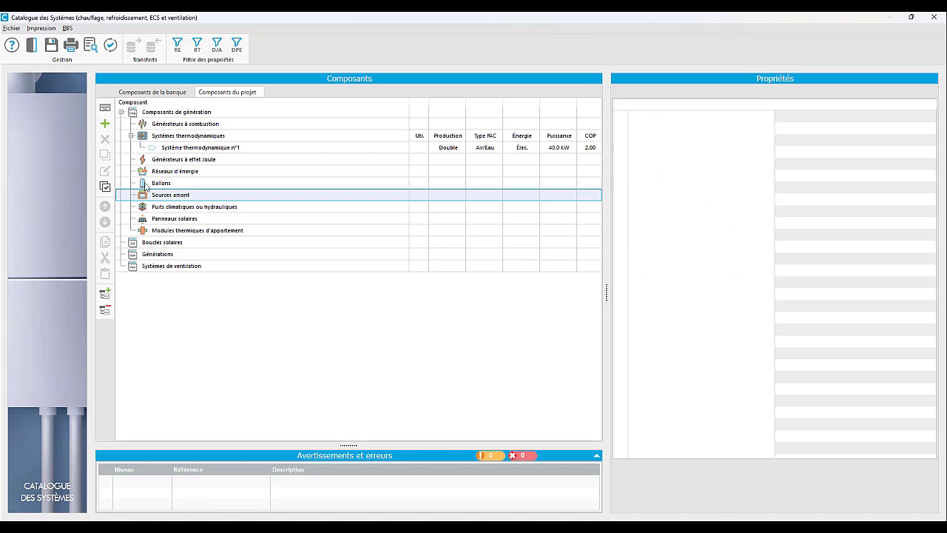
left_click(105, 124)
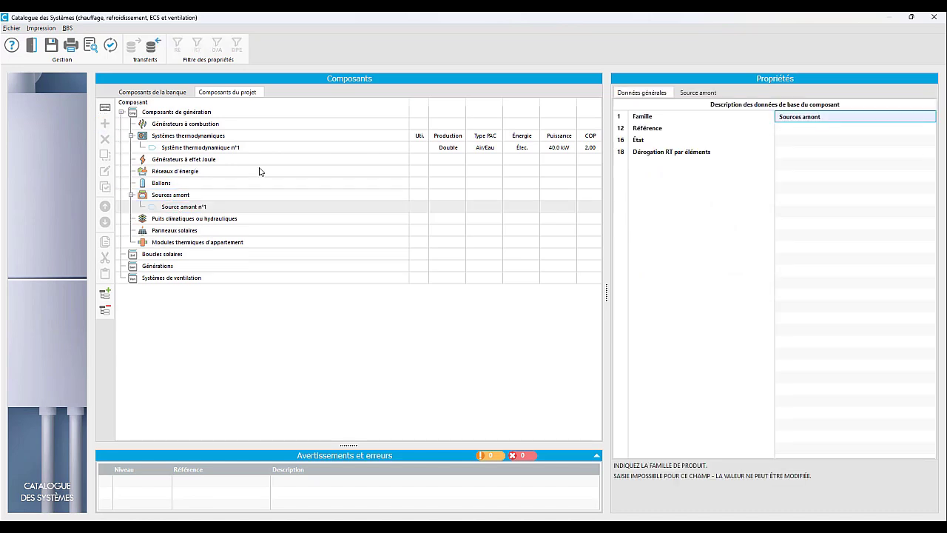
key("Tab")
type("Air")
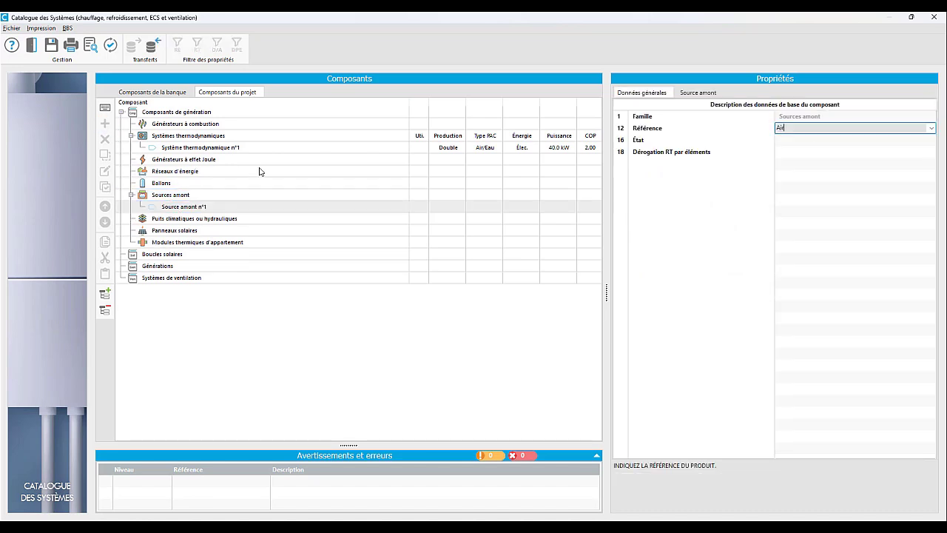
type(" extérieur")
key("Return")
key("Return")
key("Return")
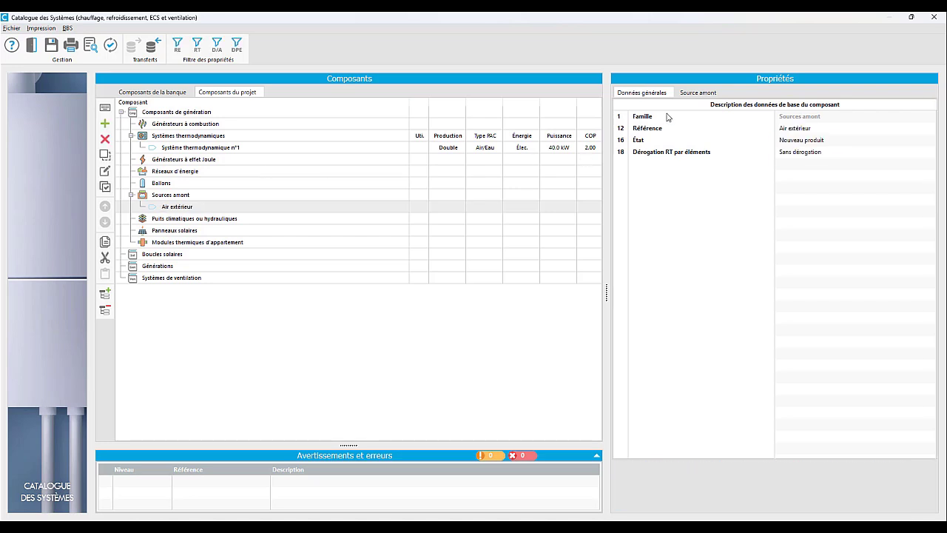
Step: Define the Air extérieur upstream source with fluid nature Air, source type Air extérieur and a fan power of 0 W
left_click(686, 95)
left_click(791, 119)
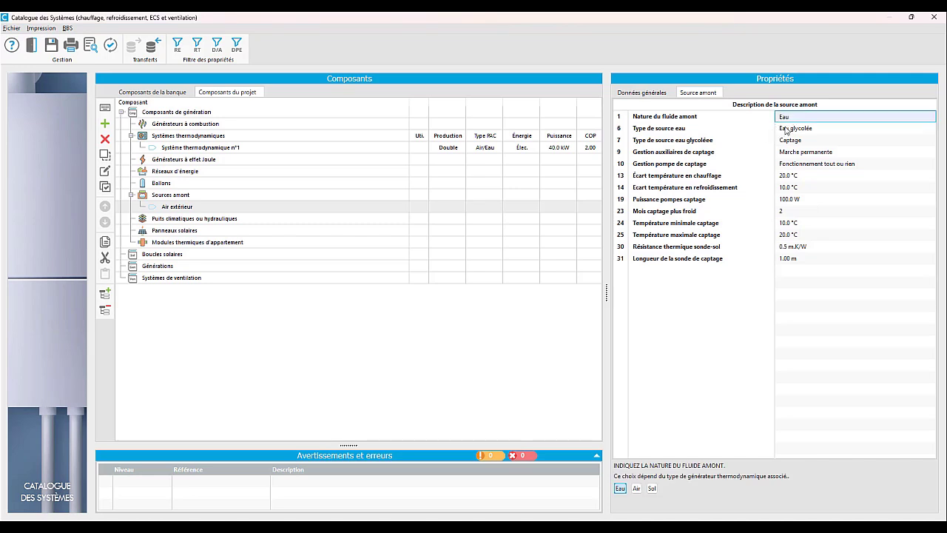
left_click(636, 490)
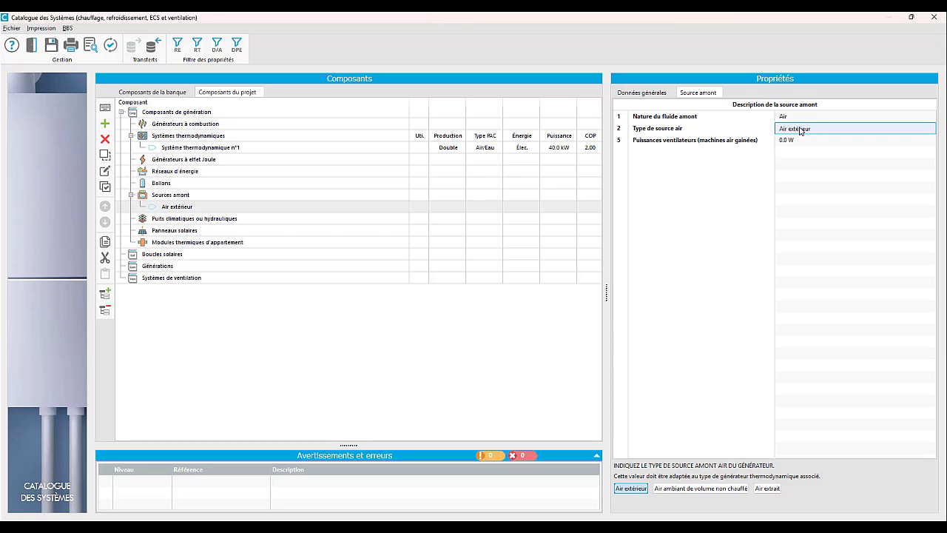
left_click(798, 142)
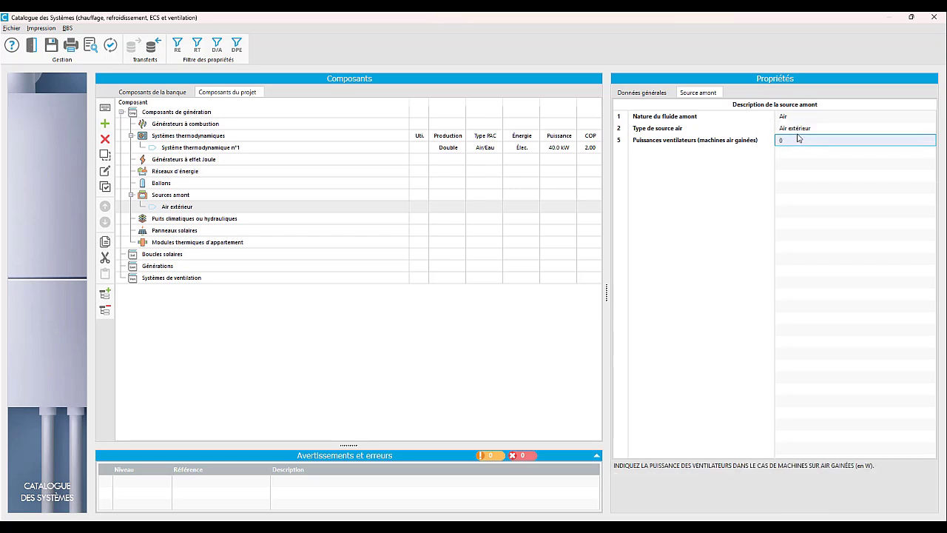
left_click(796, 130)
double_click(795, 141)
key("Return")
Step: Add a generation to the project and name it Chaufferie Chauffage/ECS
left_click(179, 269)
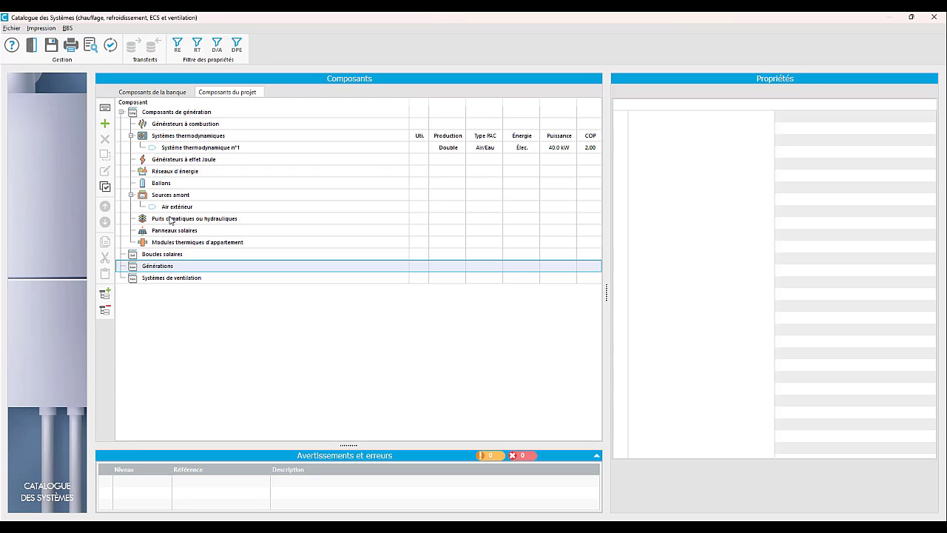
key("ctrl")
key("ctrl")
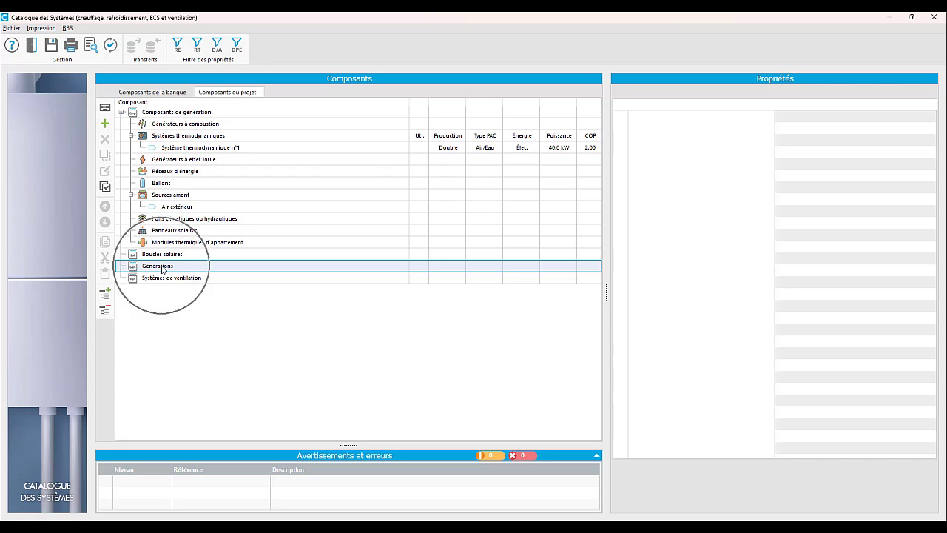
left_click(105, 124)
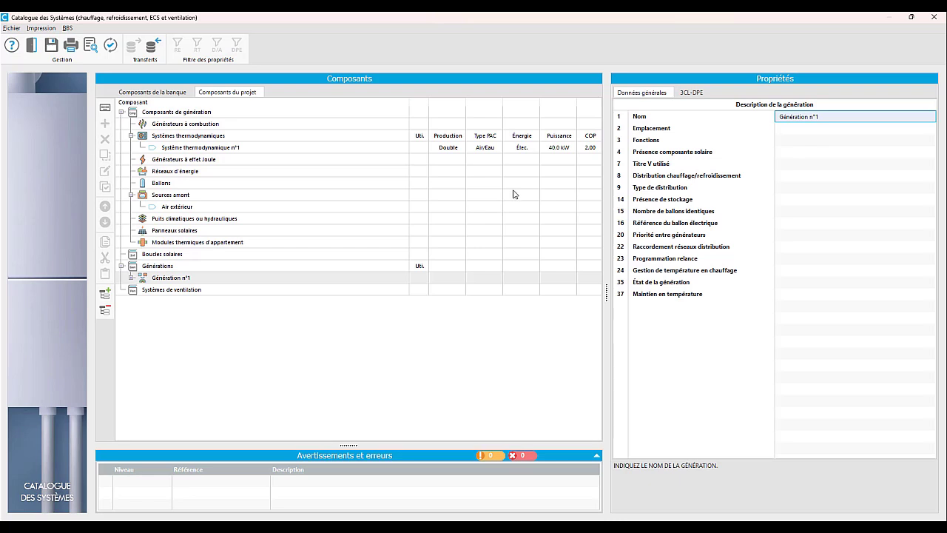
type("Chaufferie Chauffage/ECS")
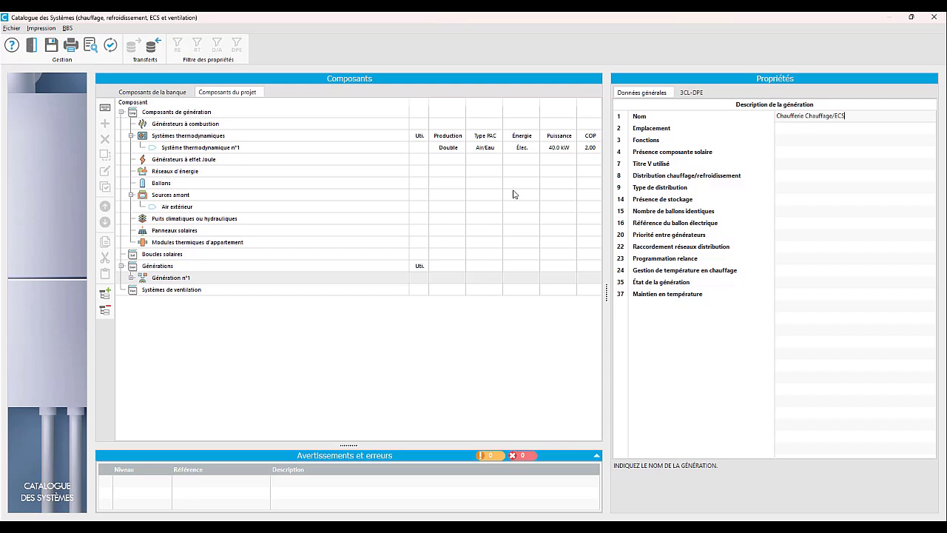
key("Tab")
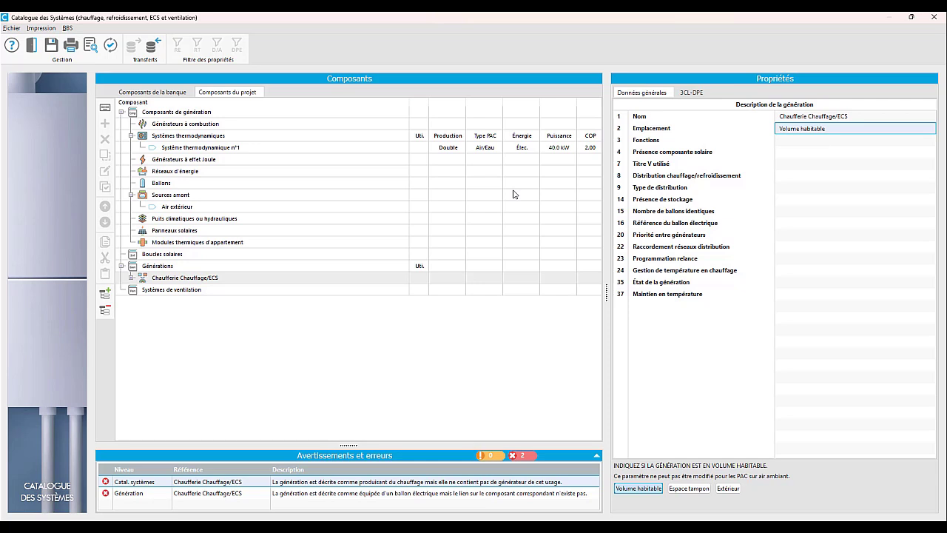
Step: Accept Volume habitable, Chauffage et ECS, Sans composante solaire, Hors titre V, Distribution par eau and Individuelle for the generation
key("Tab")
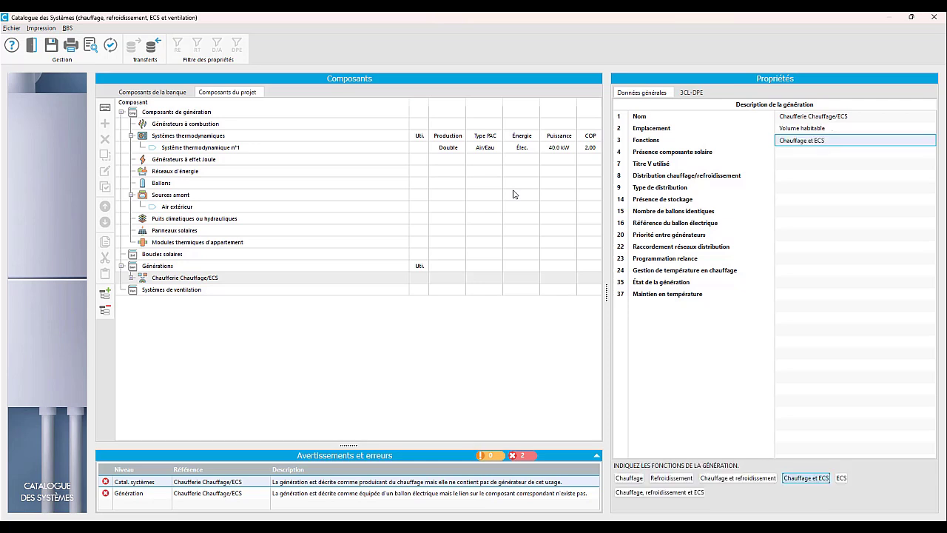
key("Tab")
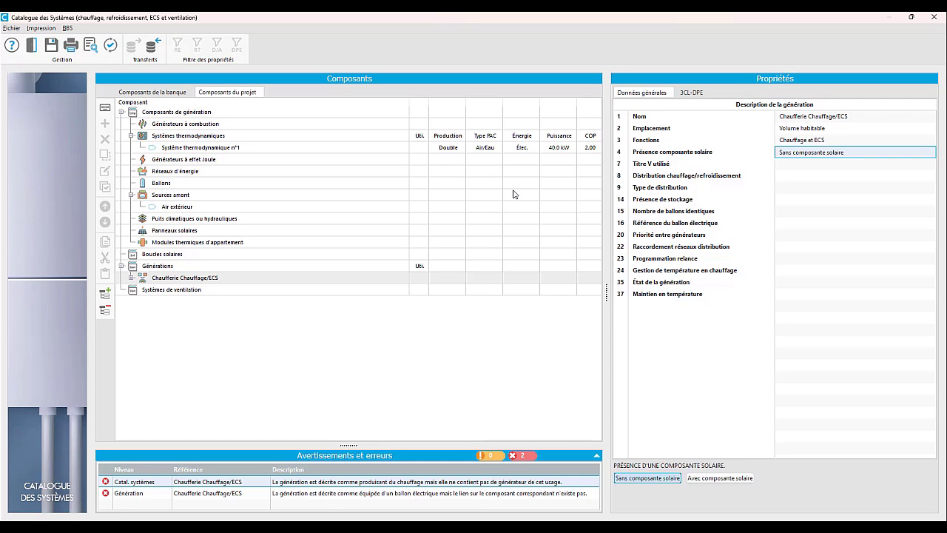
key("Tab")
key("Tab")
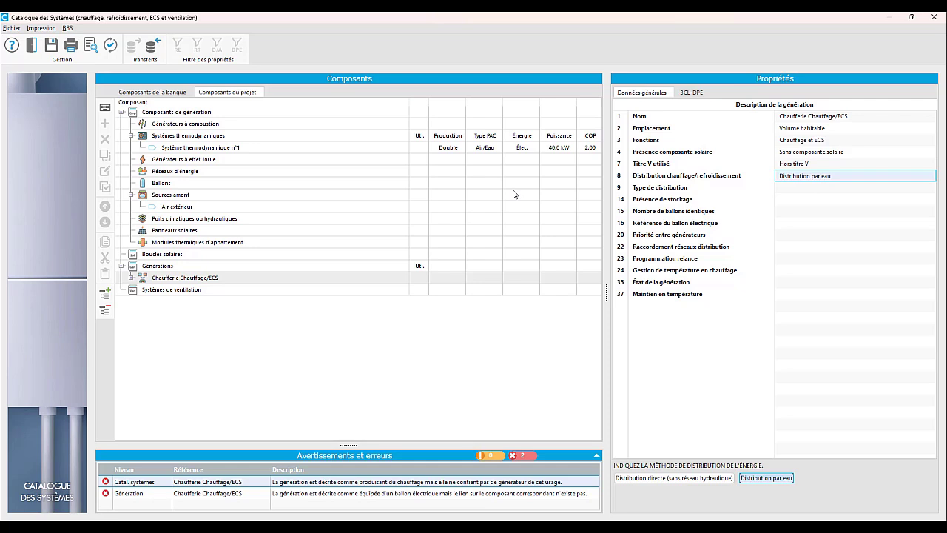
key("Return")
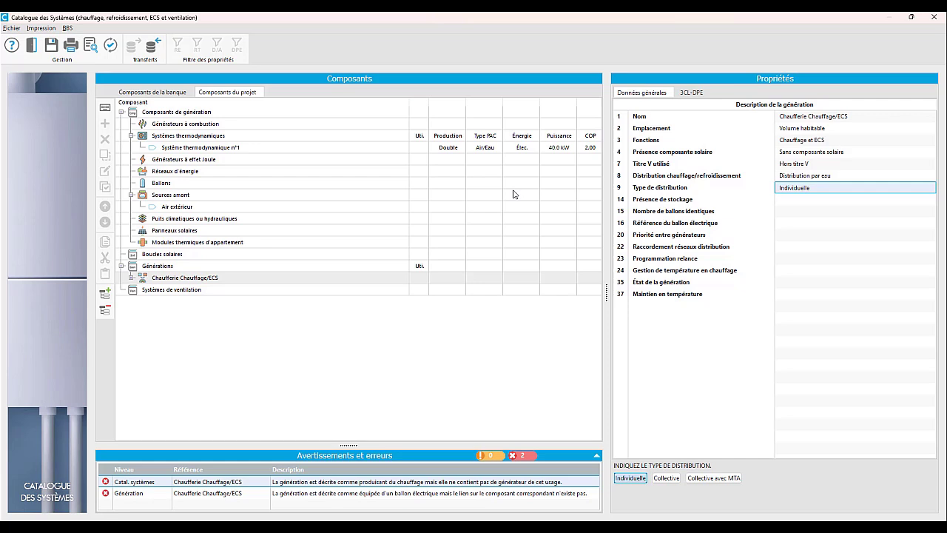
key("Return")
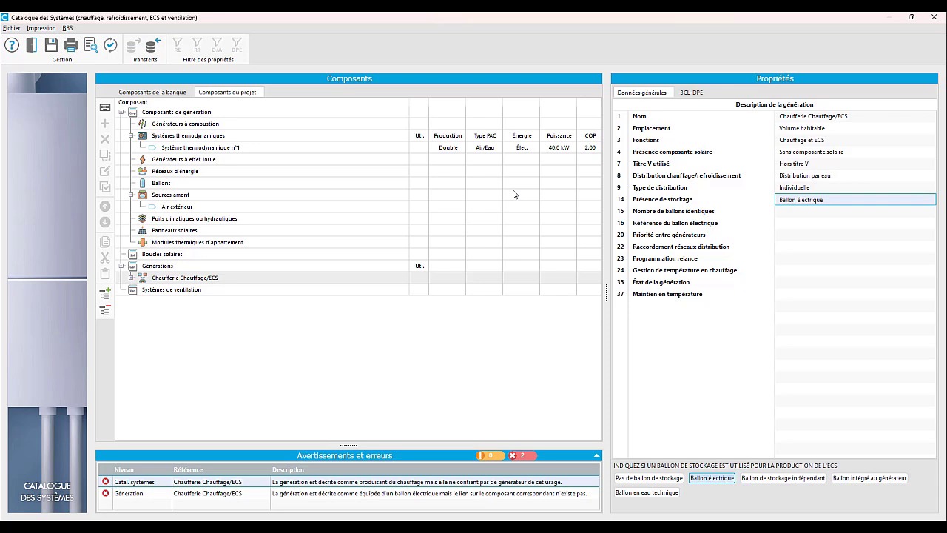
Step: Set the generation's storage to Ballon intégré au générateur and its backup to Appoint élec. dans stockage de base
key("Tab")
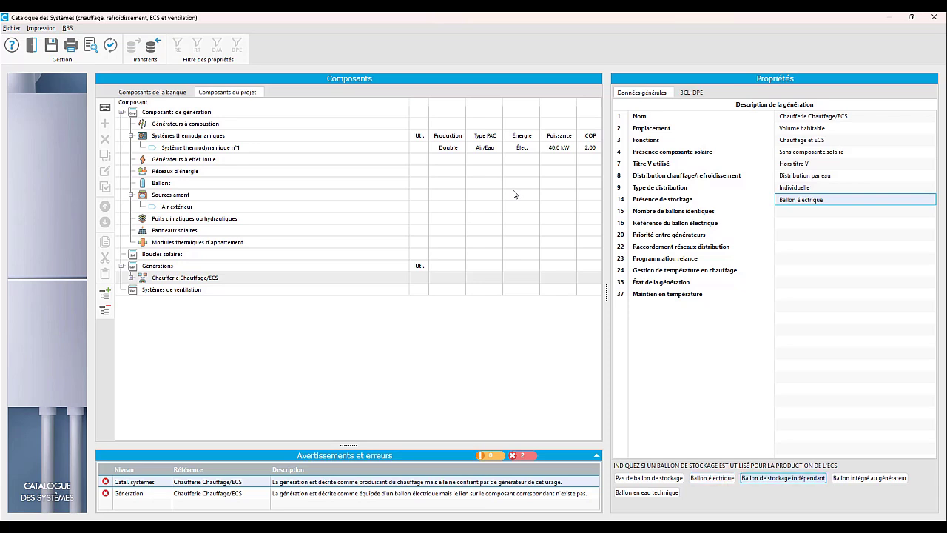
left_click(863, 480)
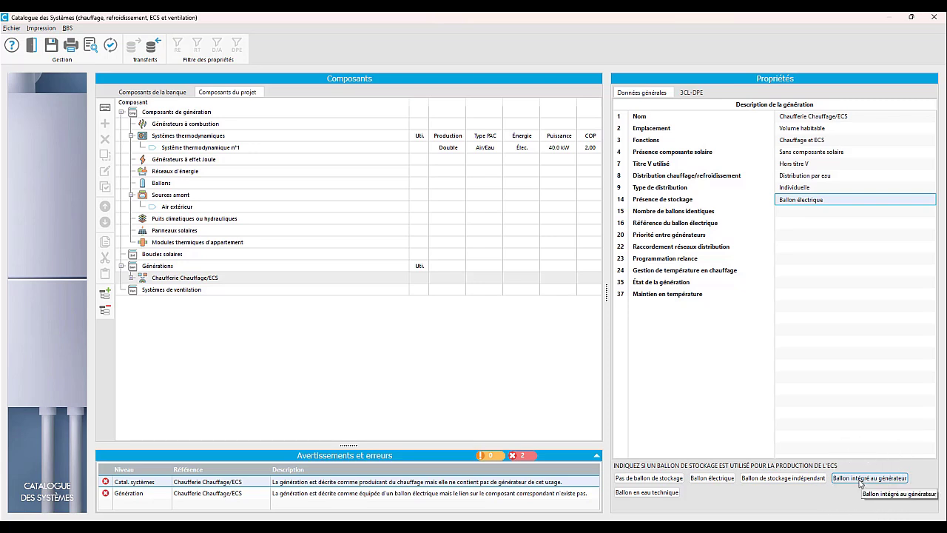
left_click(862, 480)
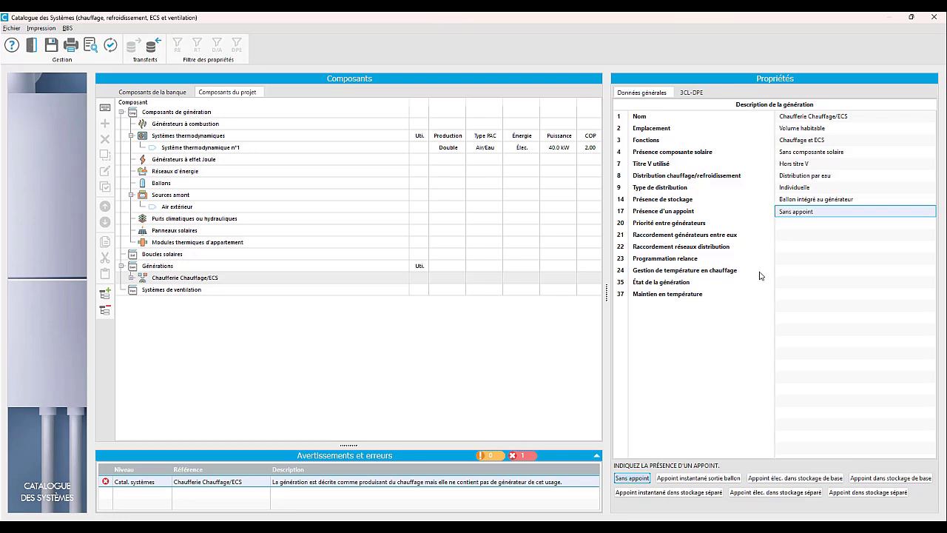
left_click(796, 479)
left_click(819, 480)
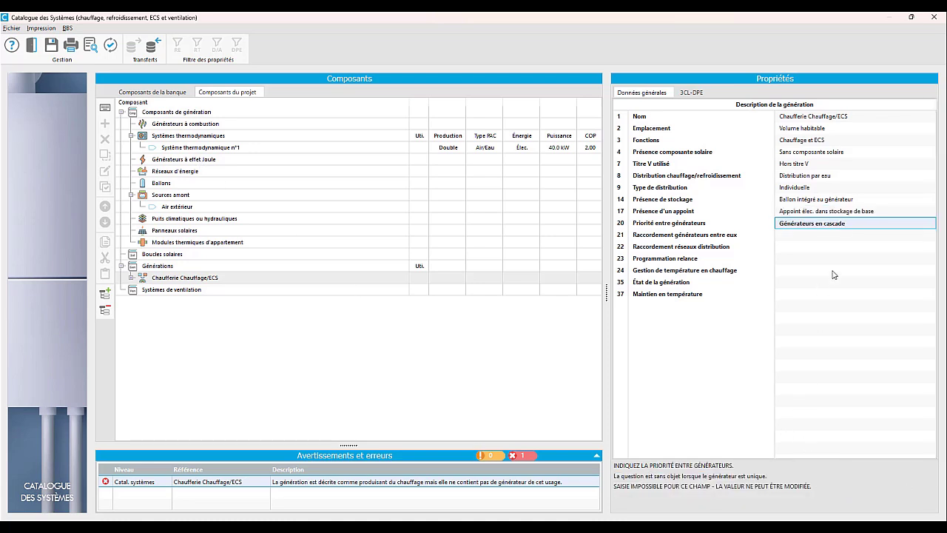
Step: Accept the generation's remaining defaults, from generator priority and connections through Horloge à heure fixe programming to Nouvelle génération and Non maintenue en température
key("Return")
key("Return")
key("Return")
key("Return")
key("Return")
key("Return")
key("Return")
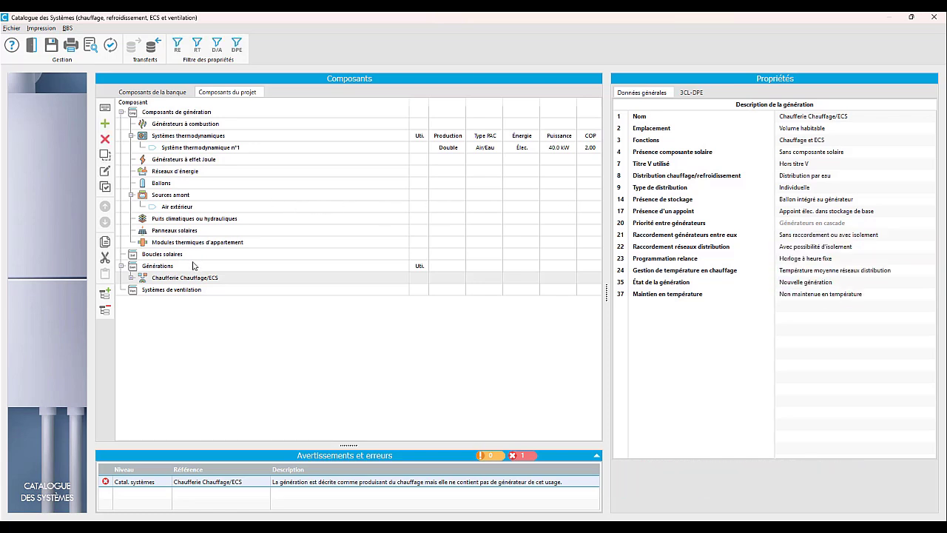
Step: Add a generator to Chaufferie Chauffage/ECS with type Générateur thermodynamique avec ballon
left_click(137, 281)
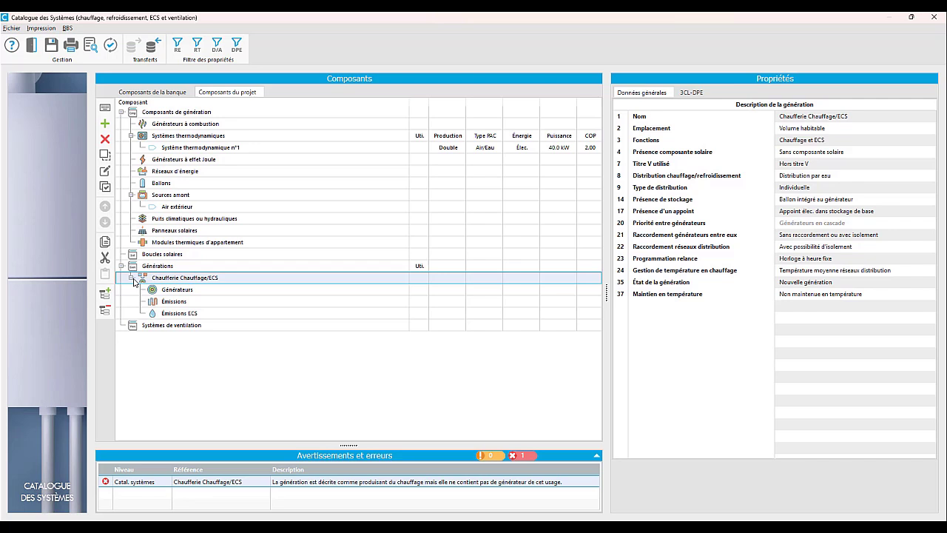
left_click(173, 289)
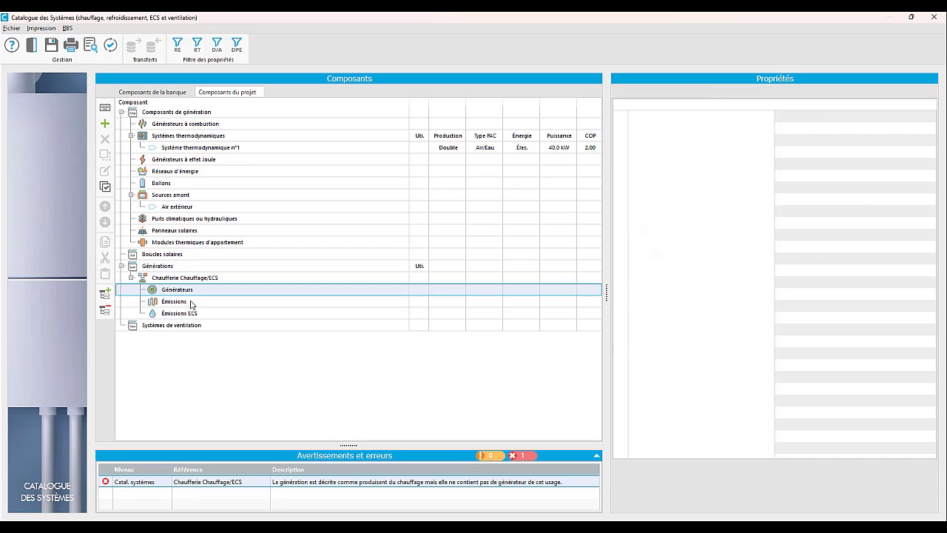
left_click(108, 125)
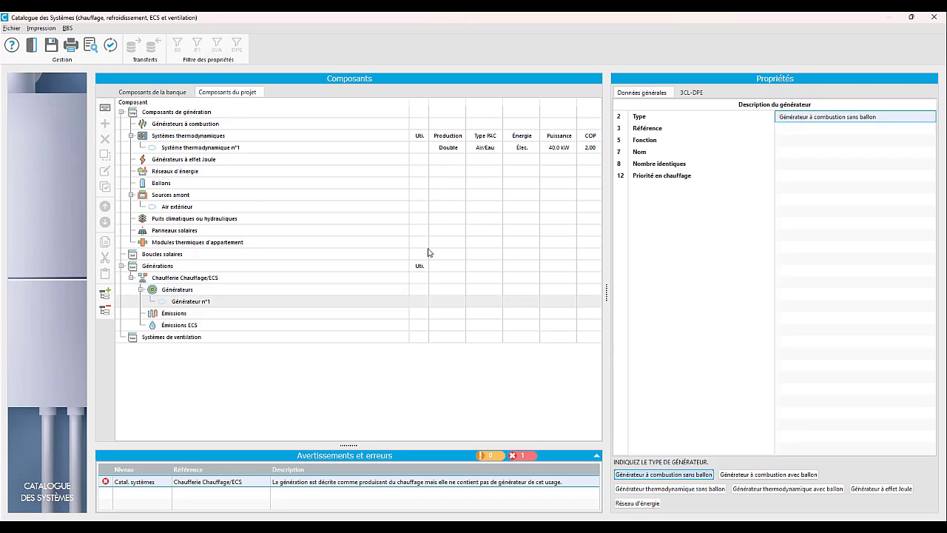
left_click(769, 489)
left_click(769, 489)
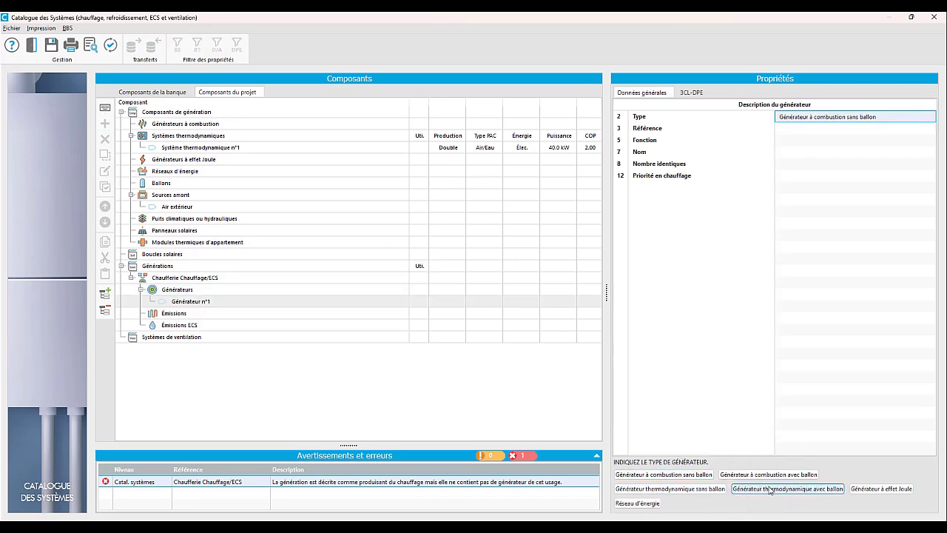
left_click(770, 489)
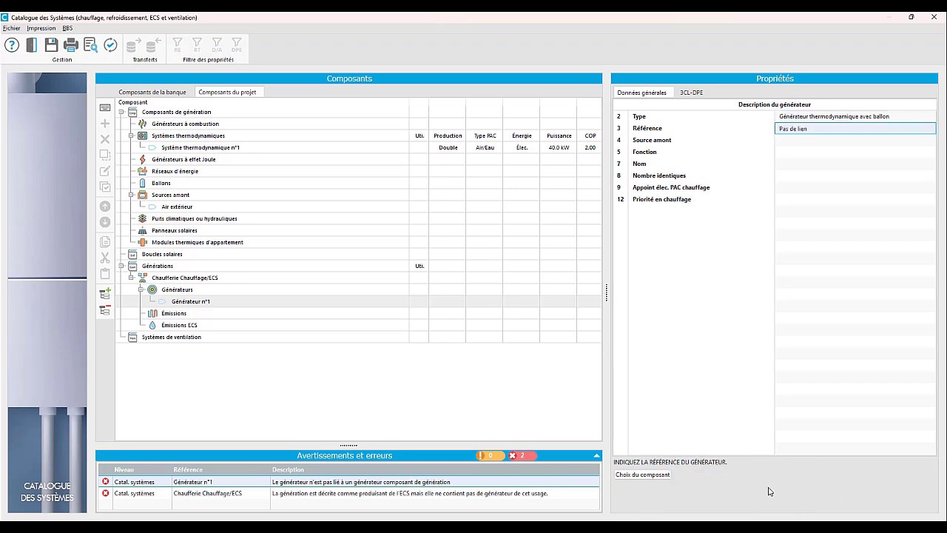
Step: Link the generator to the component Système thermodynamique n°1 and to the upstream source Air extérieur
left_click(634, 475)
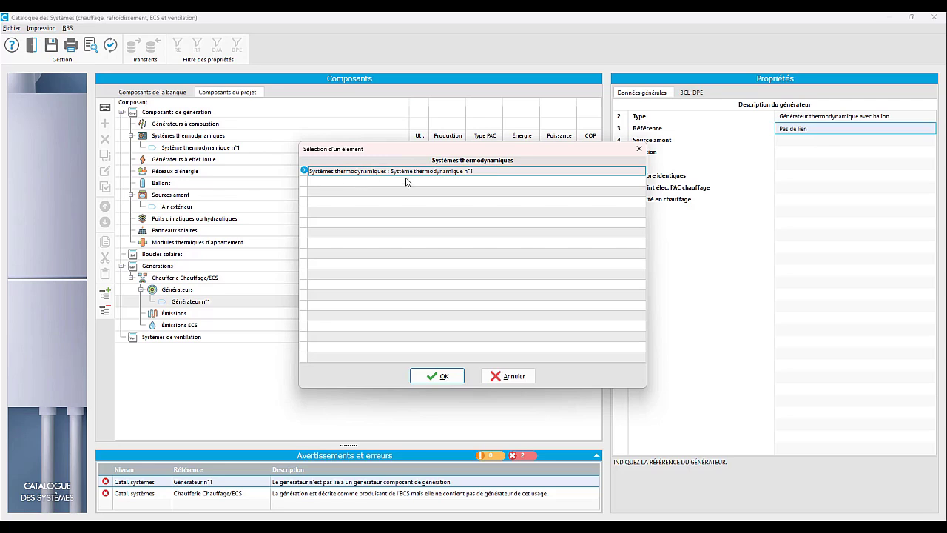
left_click(439, 375)
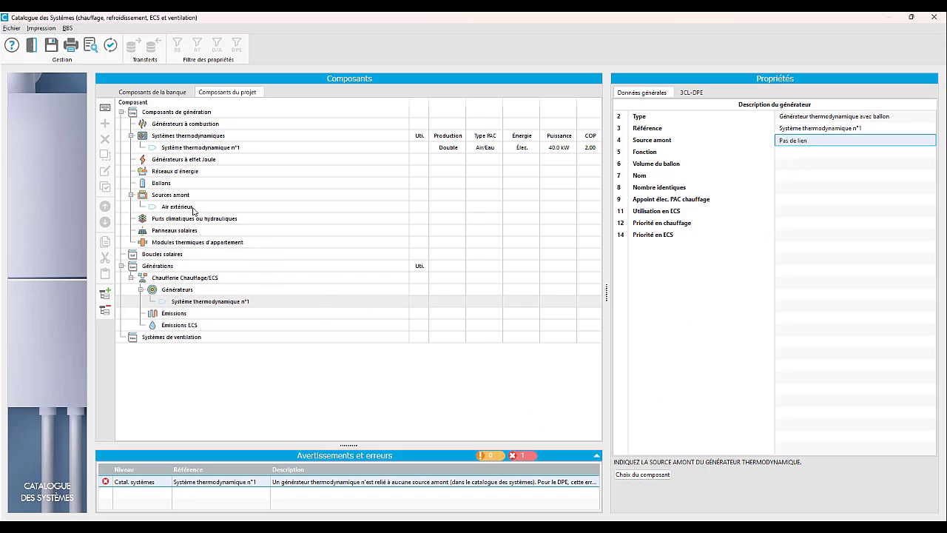
left_click(642, 474)
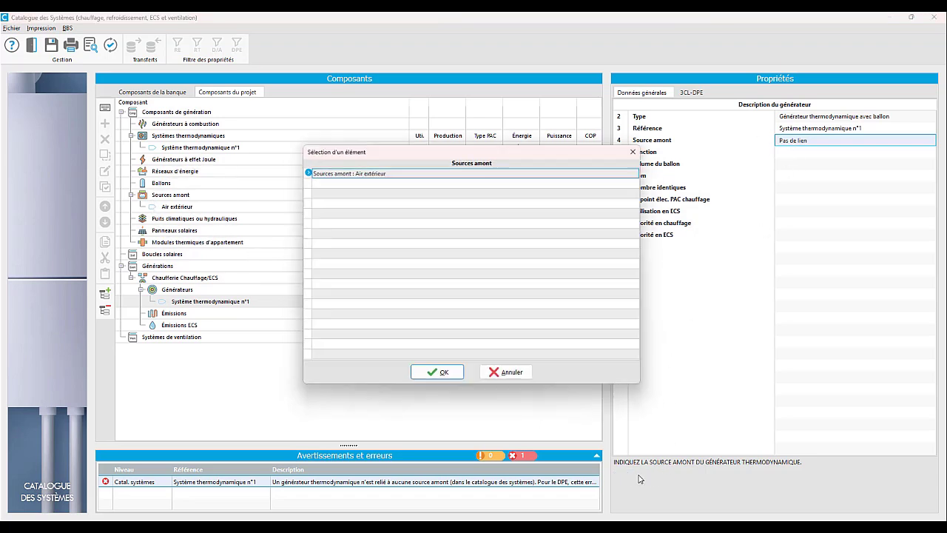
left_click(444, 376)
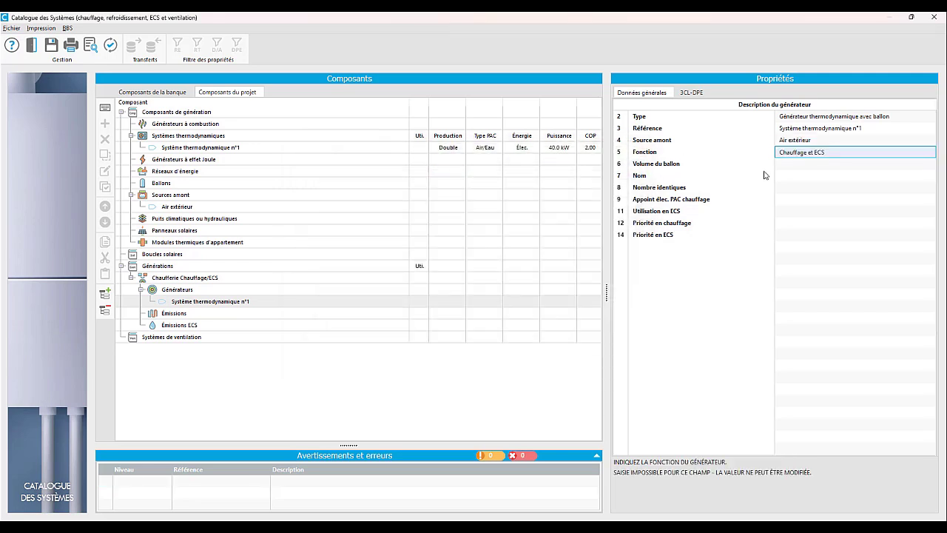
Step: Accept the generator's remaining values: 1 identical unit, electric heating backup Absent, ECS use Alimentation de la base, and priority 1 for heating and ECS
key("Return")
key("Return")
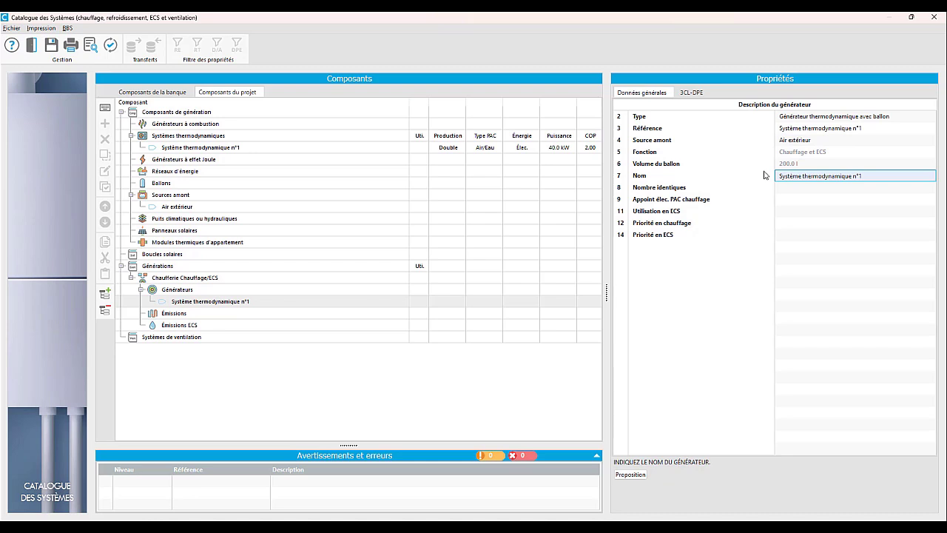
key("Return")
key("Return")
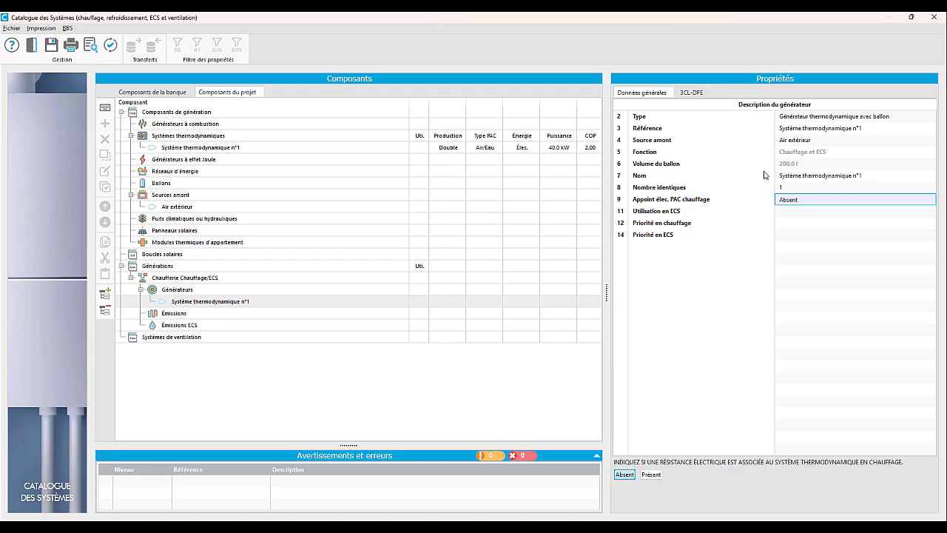
key("Return")
key("Return")
key("Return")
key("Return")
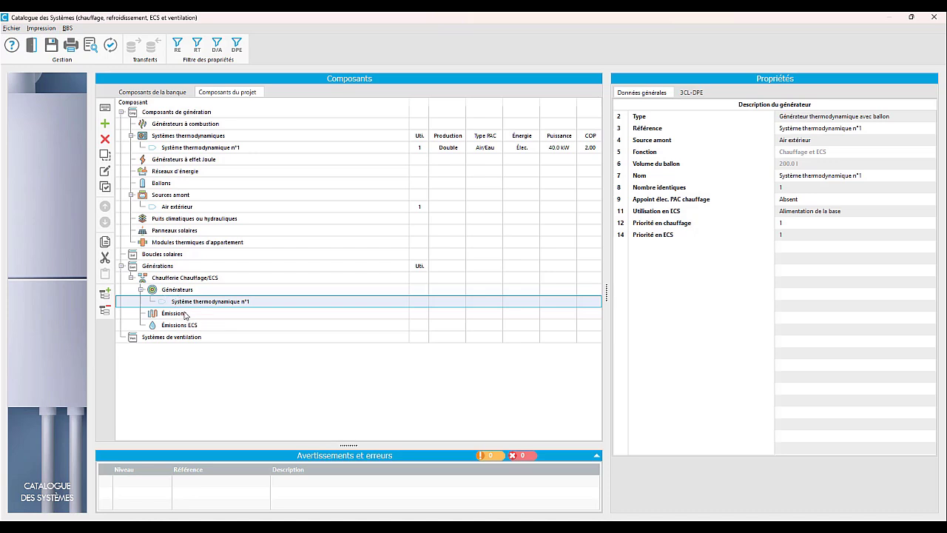
Step: Add an emitter named Radiateur eau under the Émissions of Chaufferie Chauffage/ECS
left_click(186, 314)
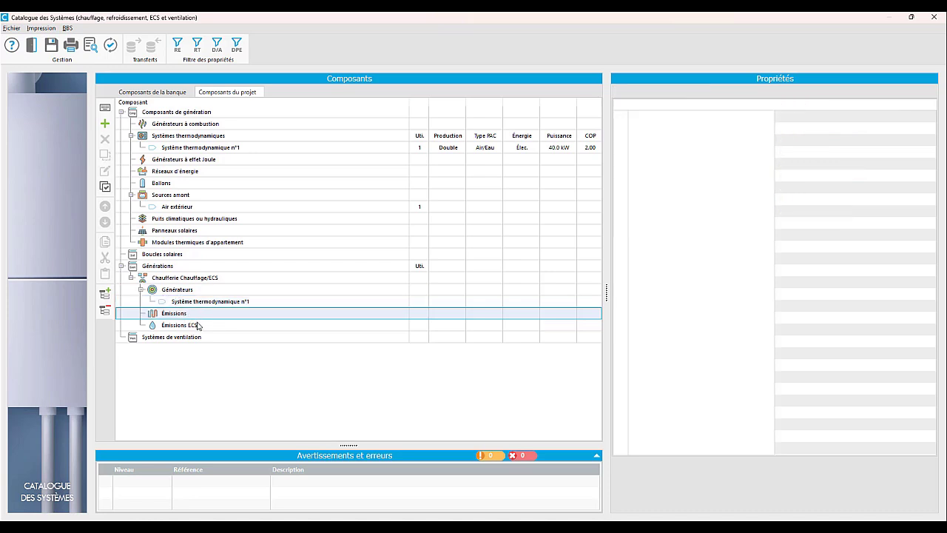
left_click(105, 124)
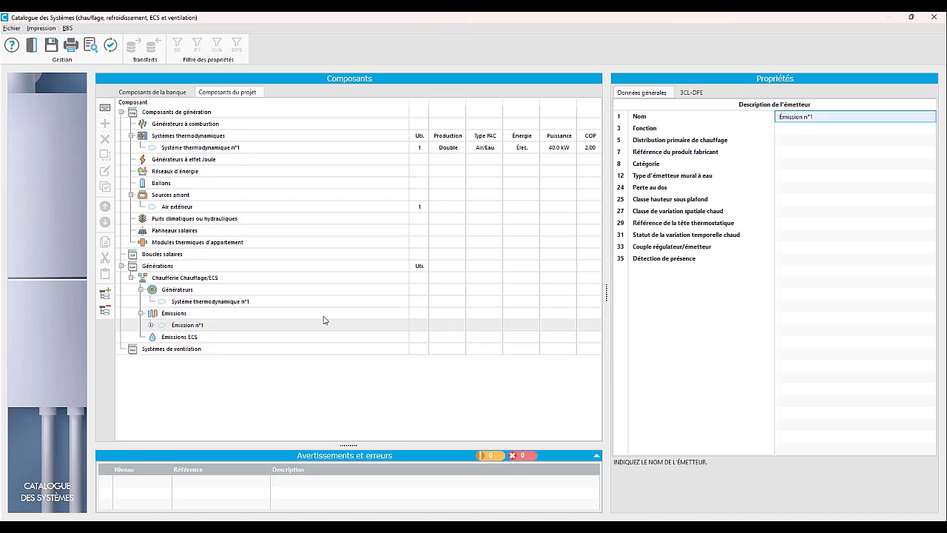
type("Radiateur eau")
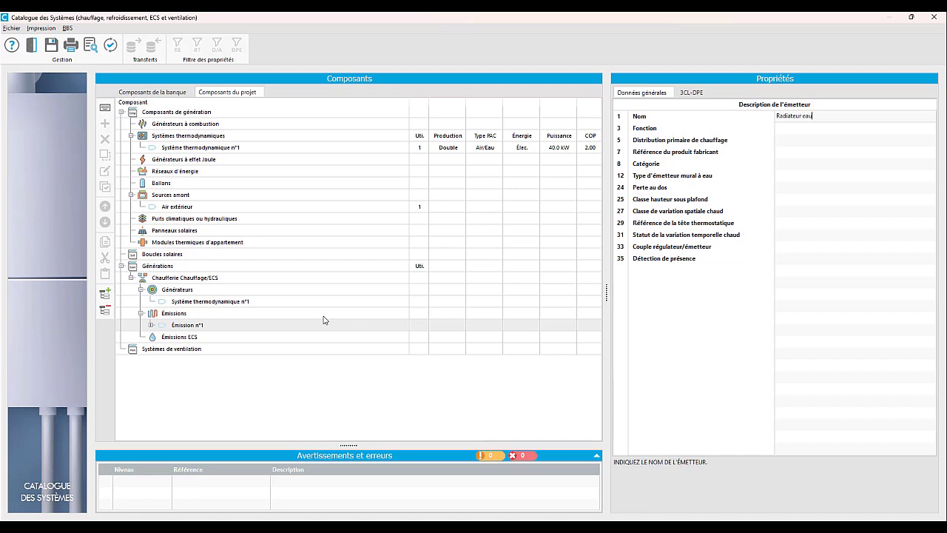
key("Return")
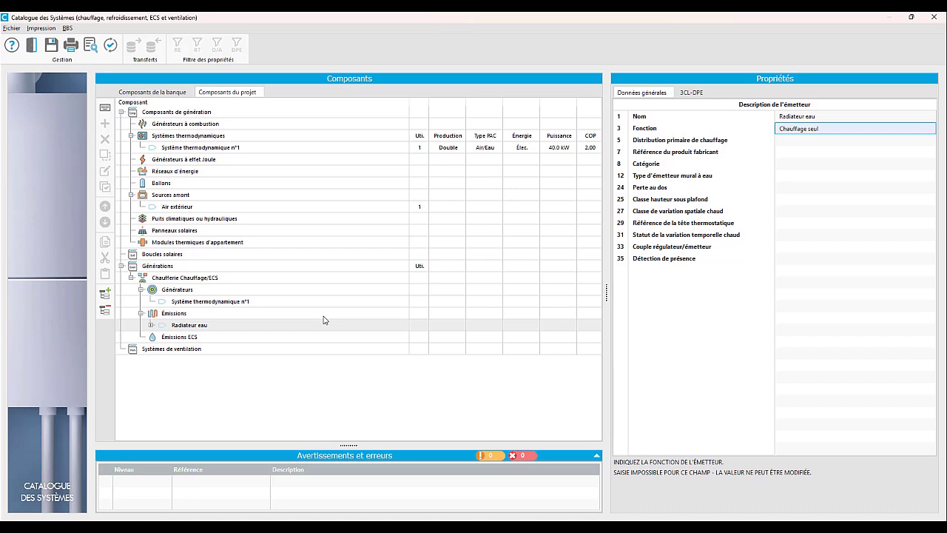
Step: Define the Radiateur eau emitter without a manufacturer product, with category Émetteur mural and type Radiateur à eau chaude
key("Return")
key("Return")
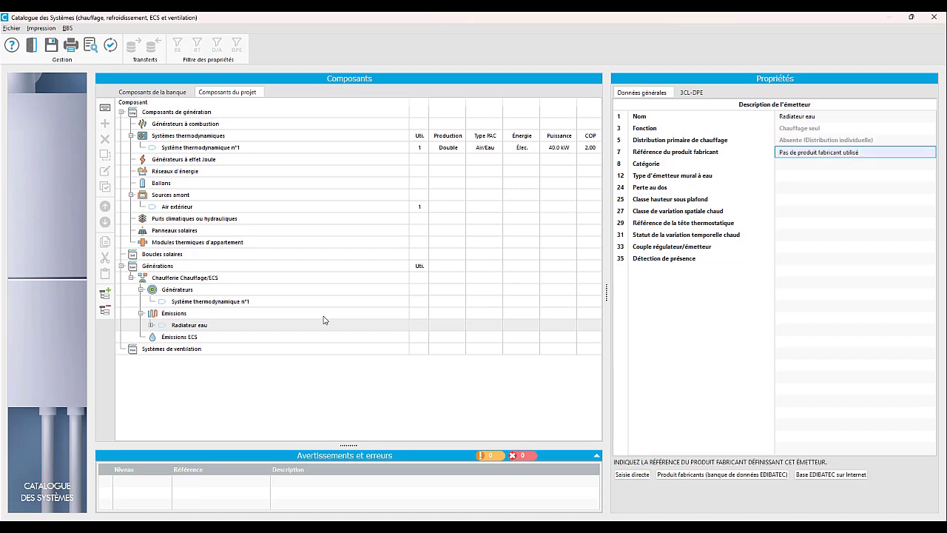
key("Return")
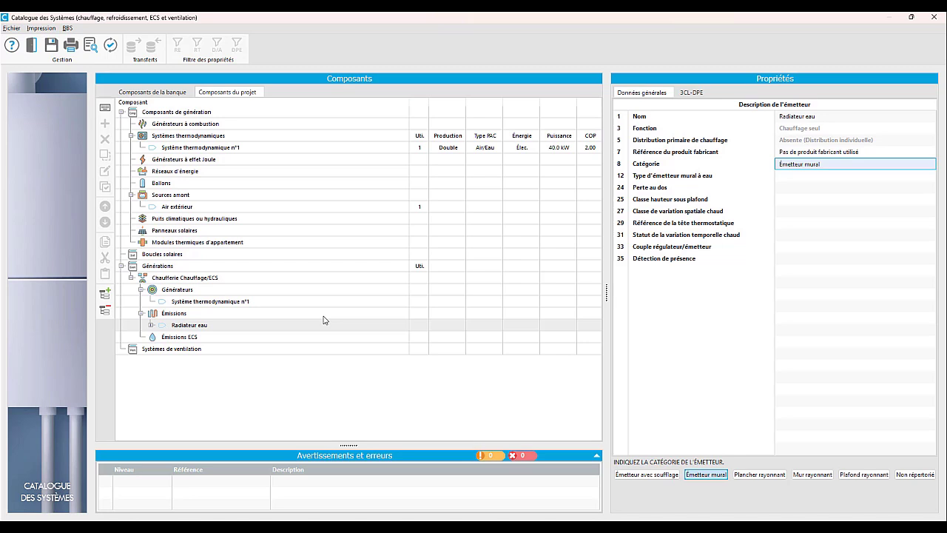
left_click(767, 482)
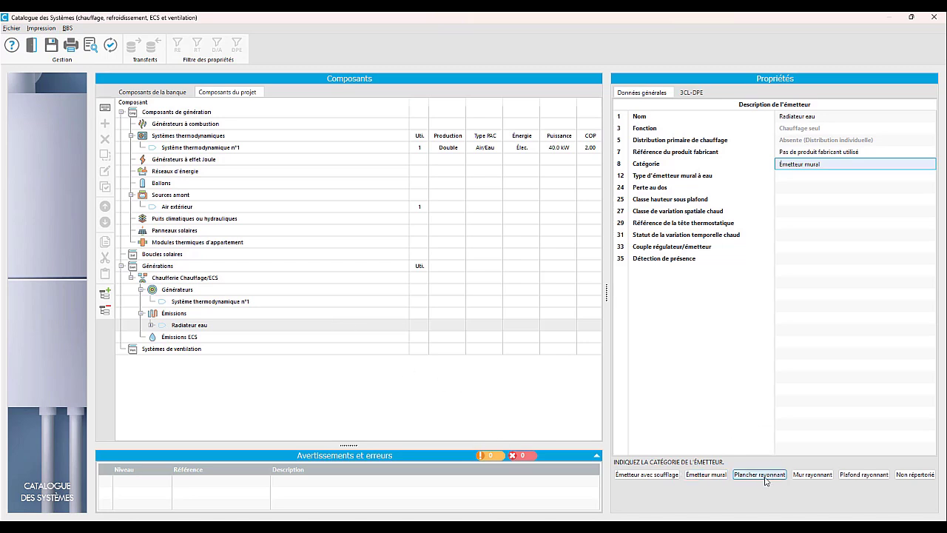
left_click(715, 478)
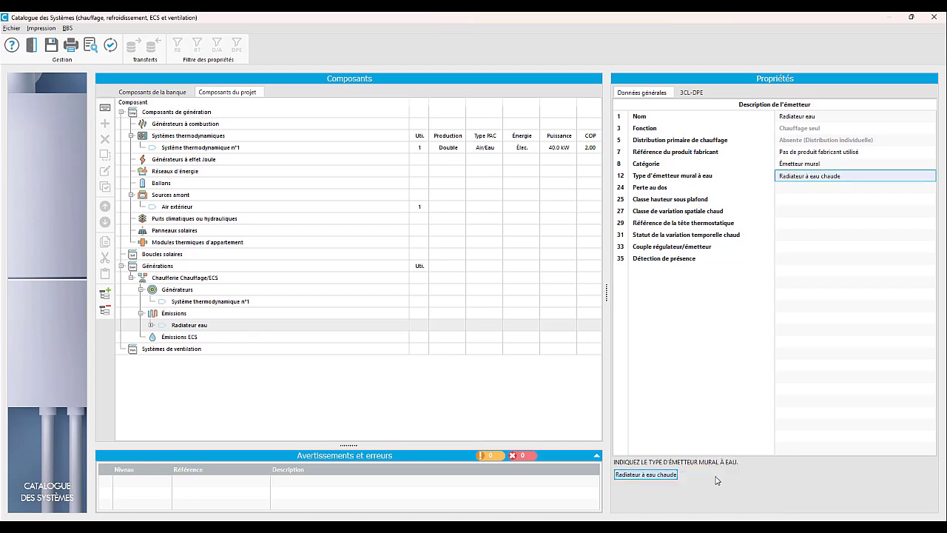
left_click(666, 477)
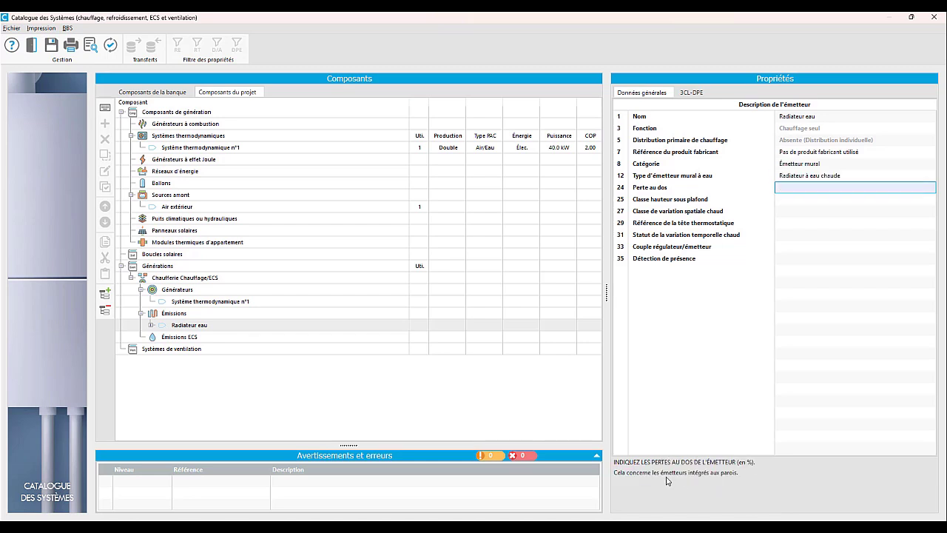
Step: Accept the radiator's remaining defaults, from 0.0 % Perte au dos and Classe C to Pas de détection de présence, and display its heating distribution
key("Return")
key("Return")
key("Return")
key("Return")
key("Return")
key("Return")
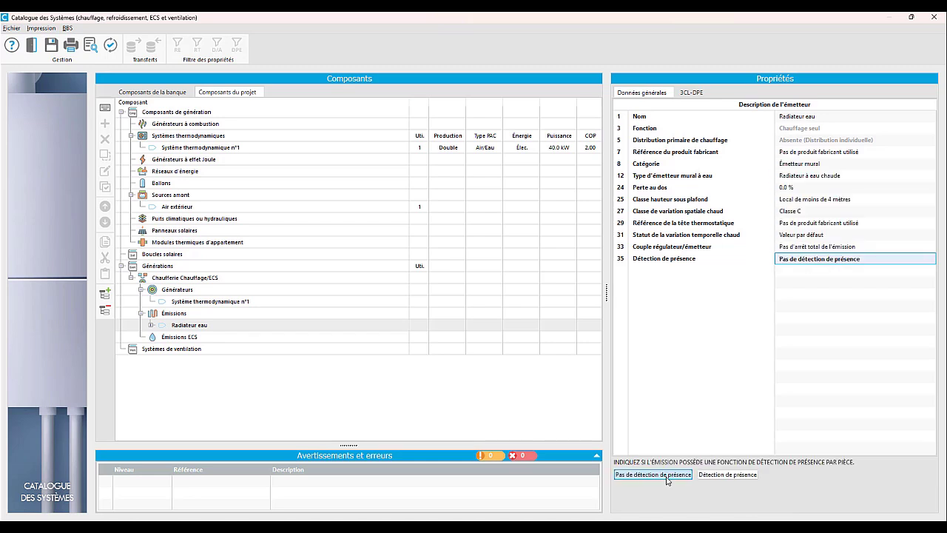
left_click(667, 477)
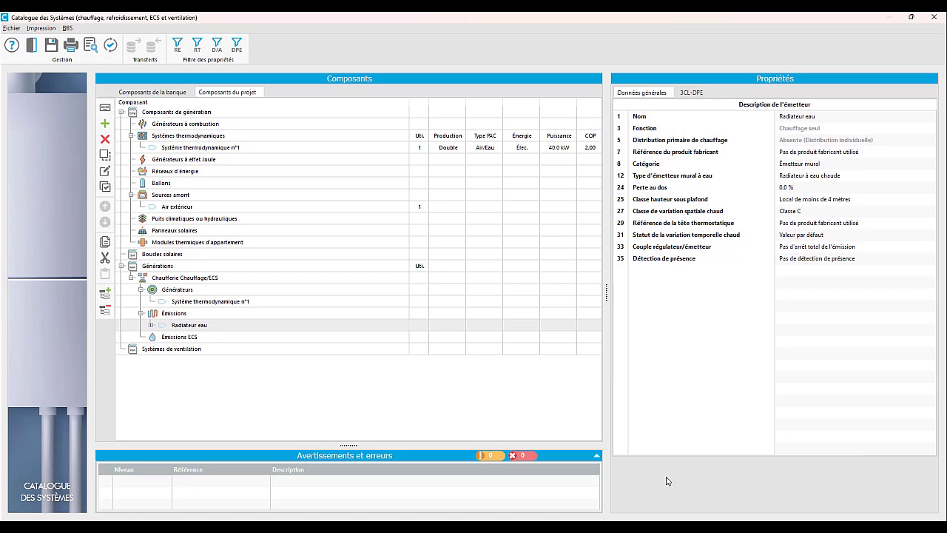
left_click(151, 325)
left_click(191, 338)
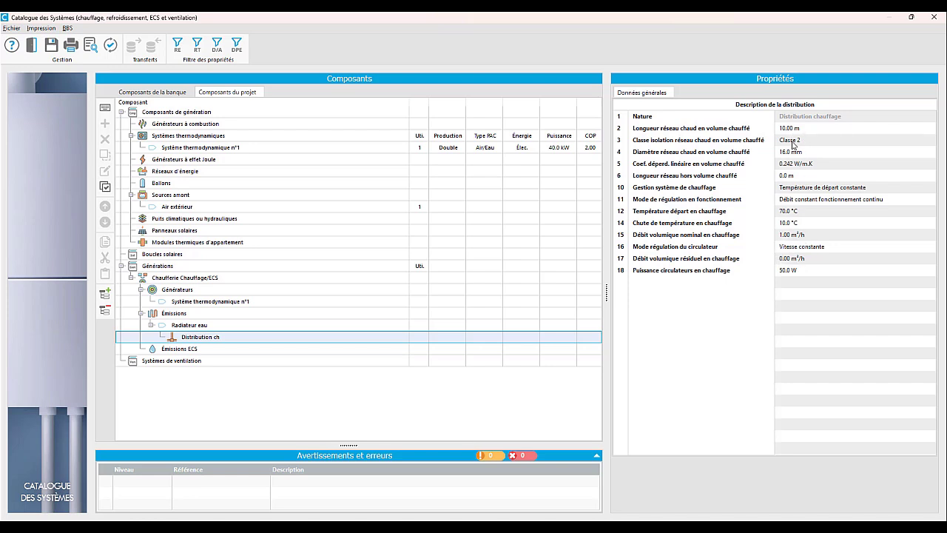
Step: Add a hot water emitter named Emtteur ECS under Émissions ECS
left_click(194, 348)
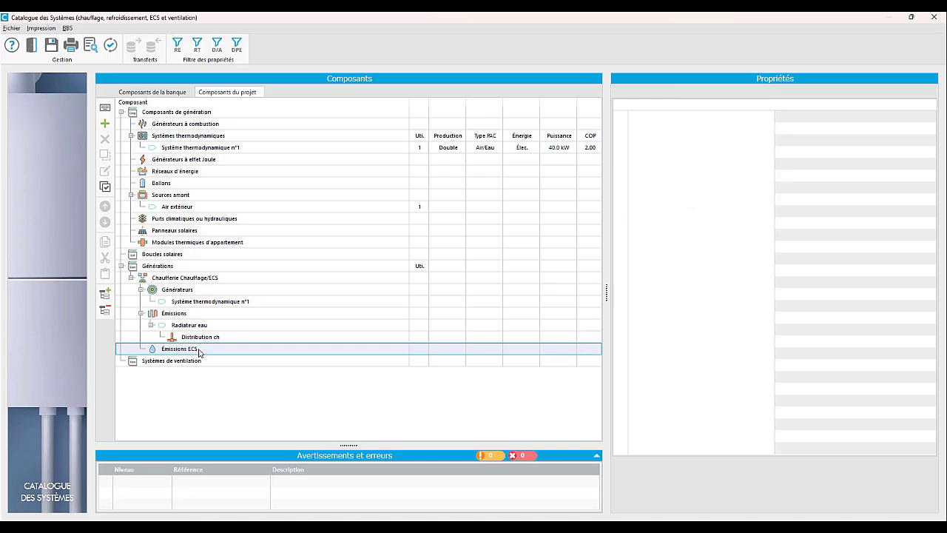
left_click(106, 124)
type("Emtt")
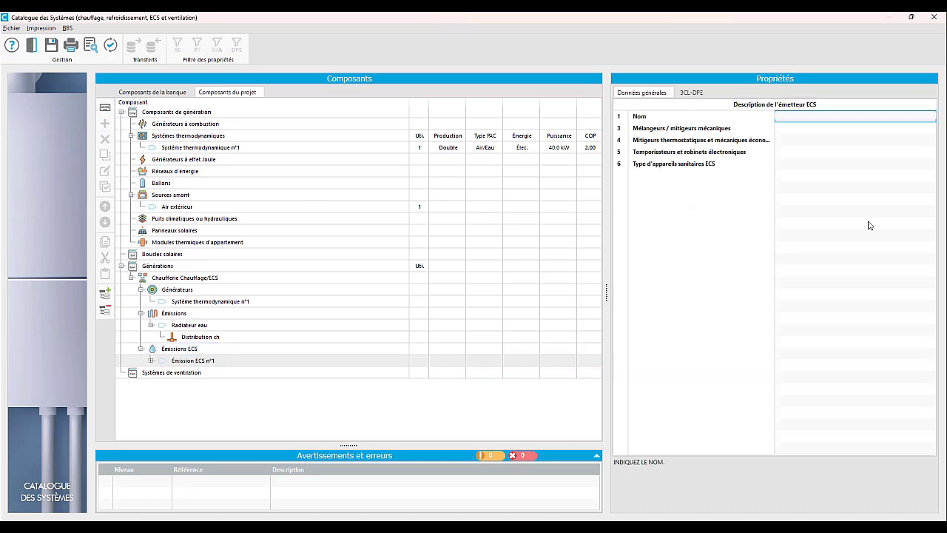
type("eur ECS")
key("Return")
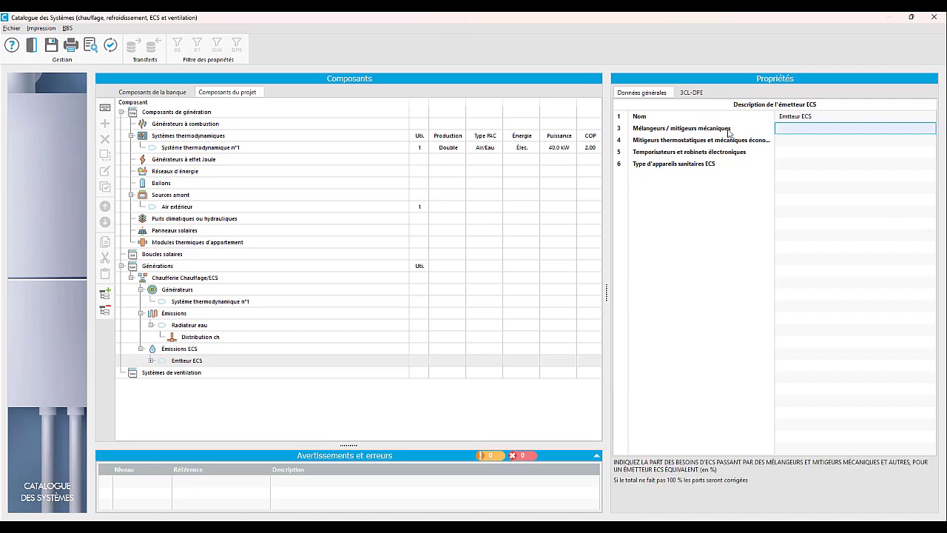
Step: Set the hot water emitter to 100 % thermostatic and economical mixers, 0 % for the other shares and appliance type Douche, and display its distribution
left_click(786, 145)
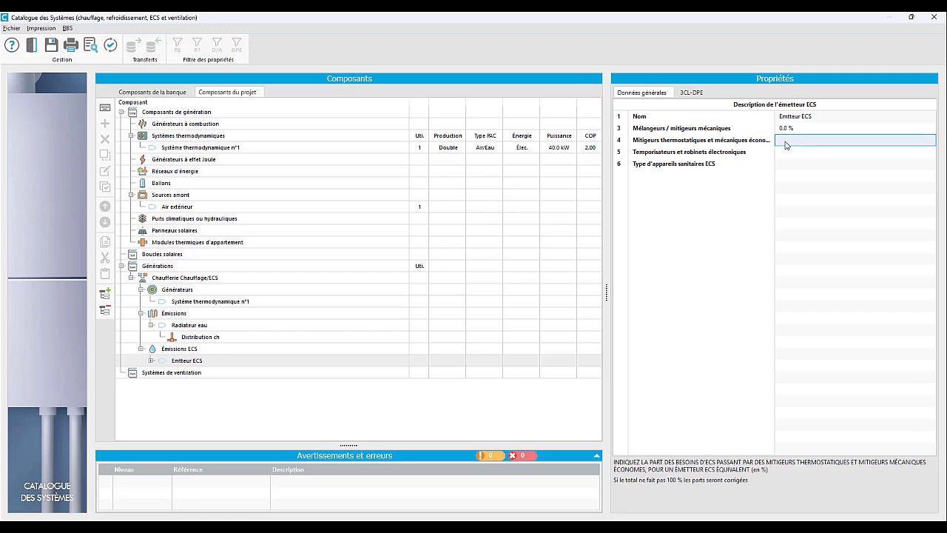
type("100")
key("Return")
key("Return")
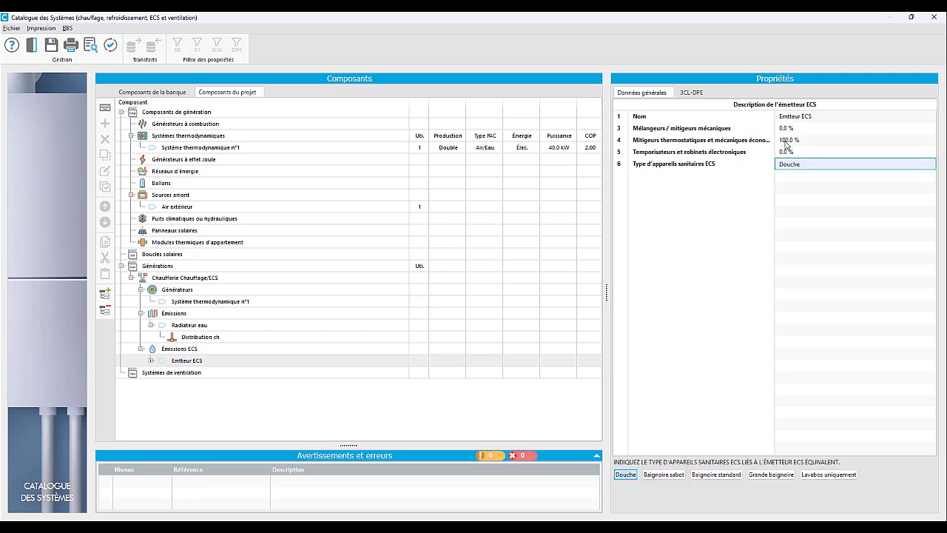
key("Return")
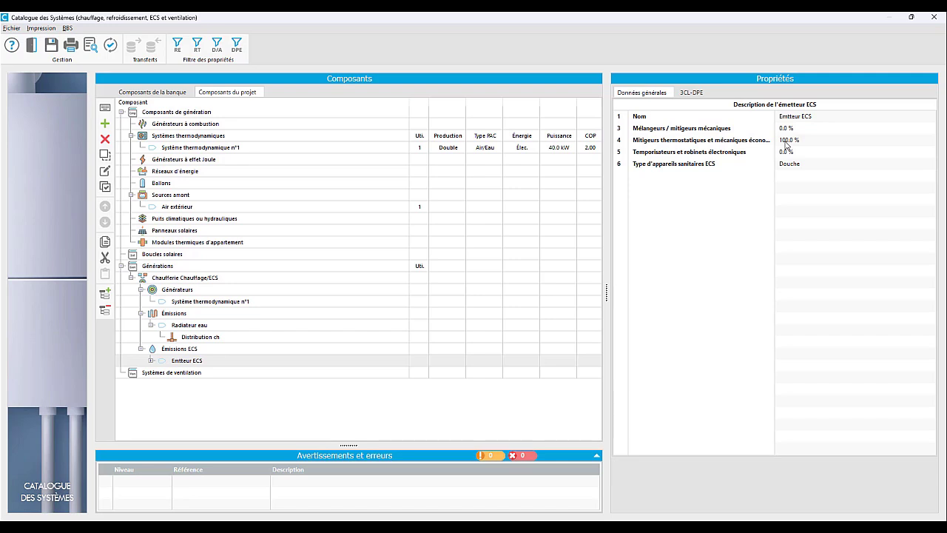
left_click(150, 361)
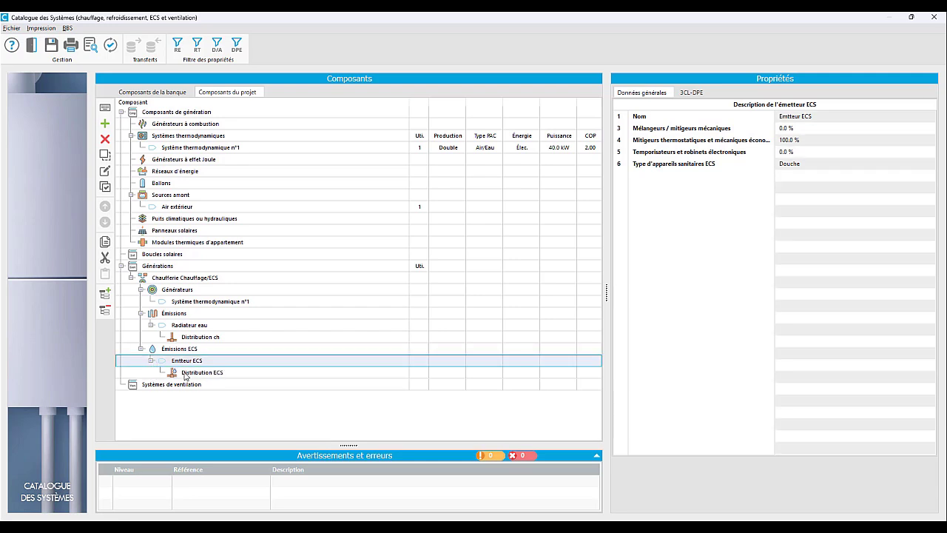
left_click(184, 375)
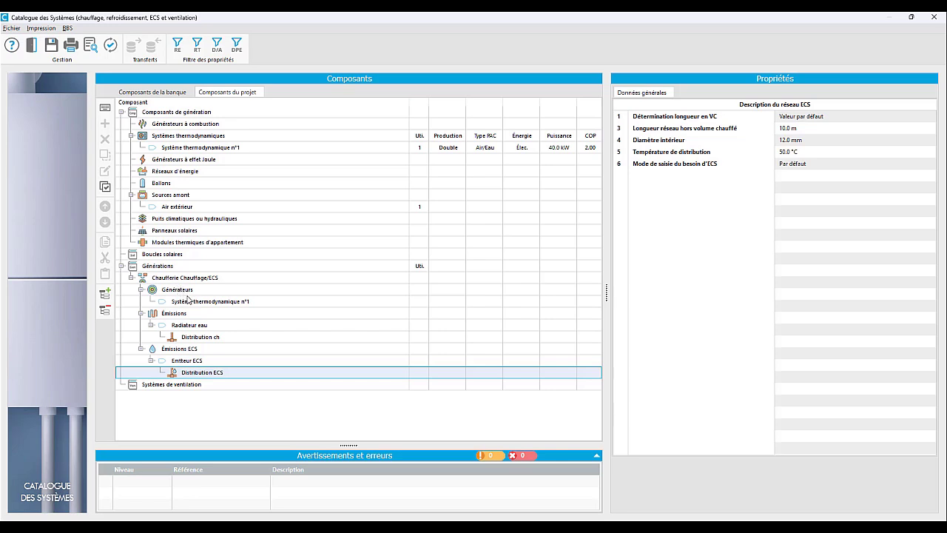
Step: Collapse the Générations branch and add a ventilation system named Ventilation SF hygro
left_click(121, 265)
left_click(154, 279)
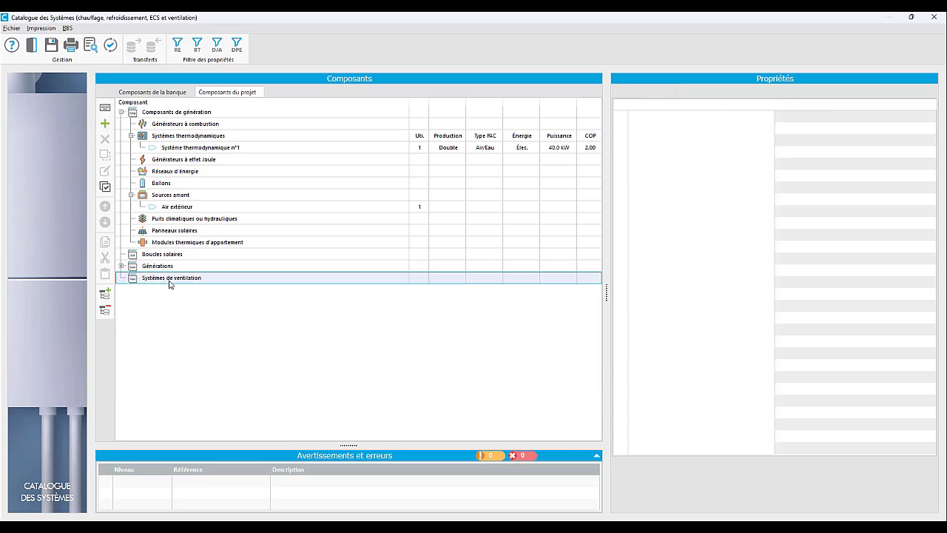
left_click(169, 280)
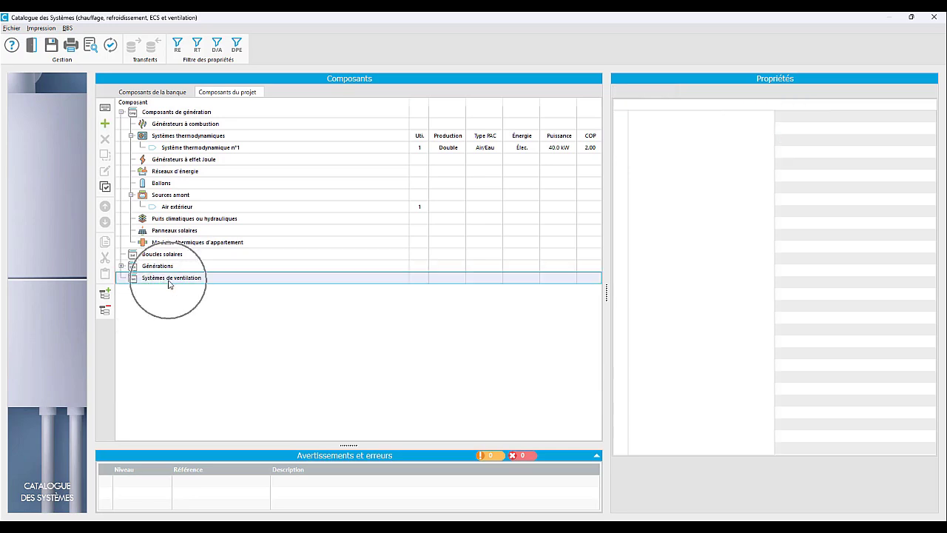
left_click(105, 125)
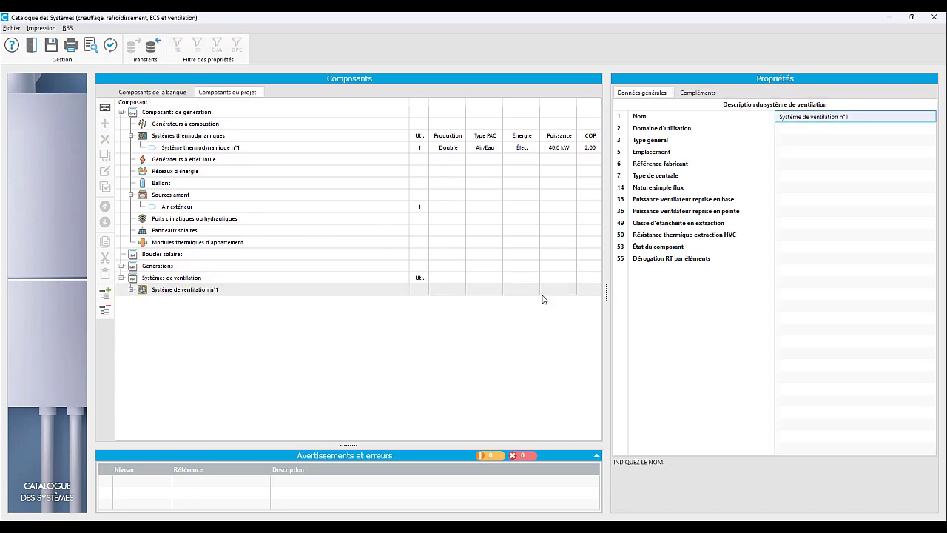
type("Ventilation SF hygro")
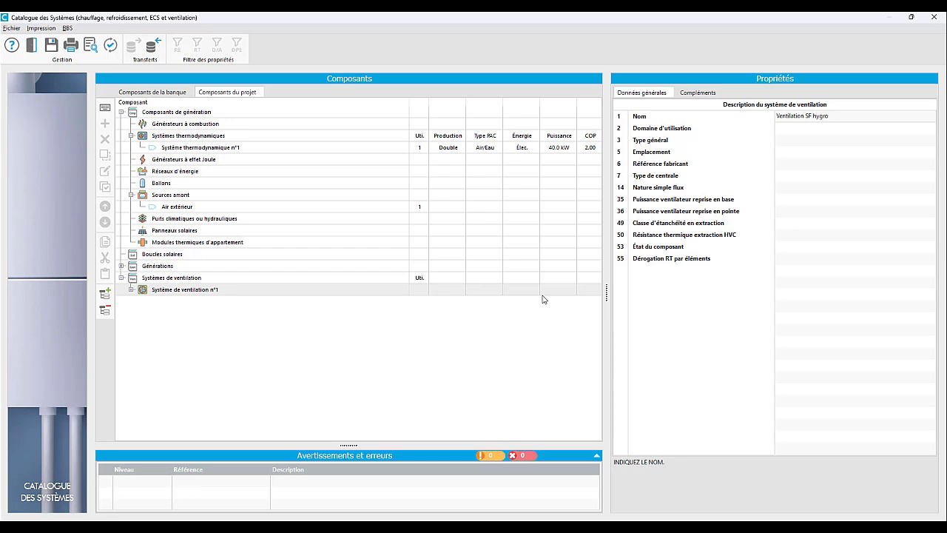
key("Return")
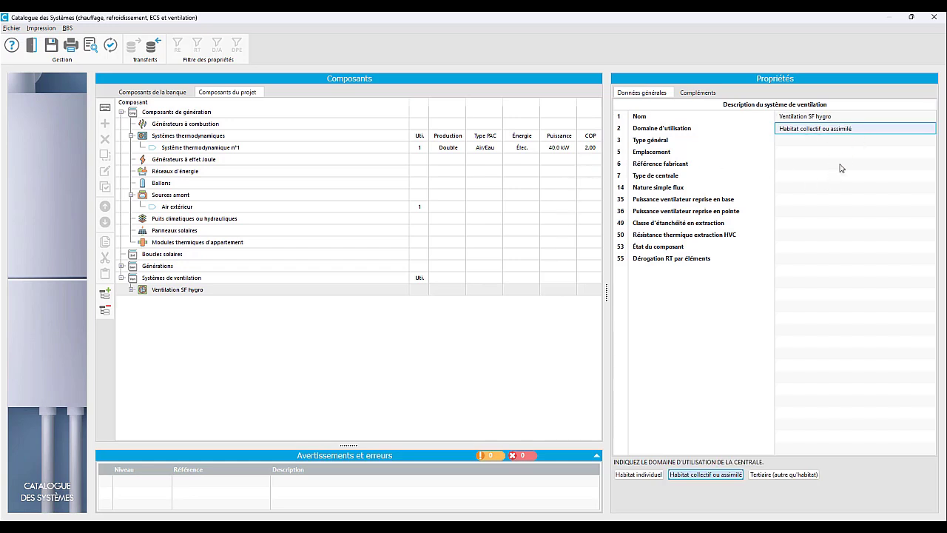
Step: Set the ventilation to Habitat individuel, Ventilation mécanique and Intérieur non-chauffé, with Pas de référence fabricant
left_click(644, 475)
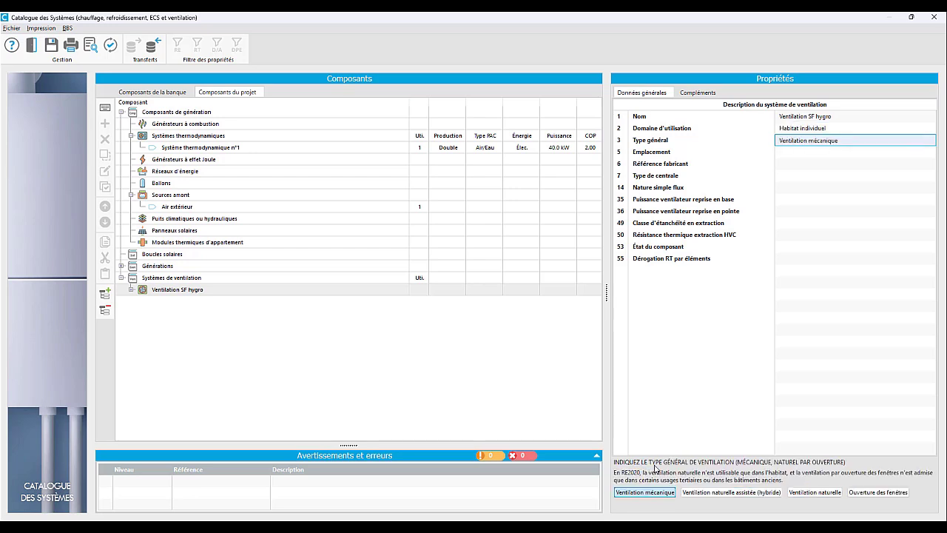
left_click(814, 155)
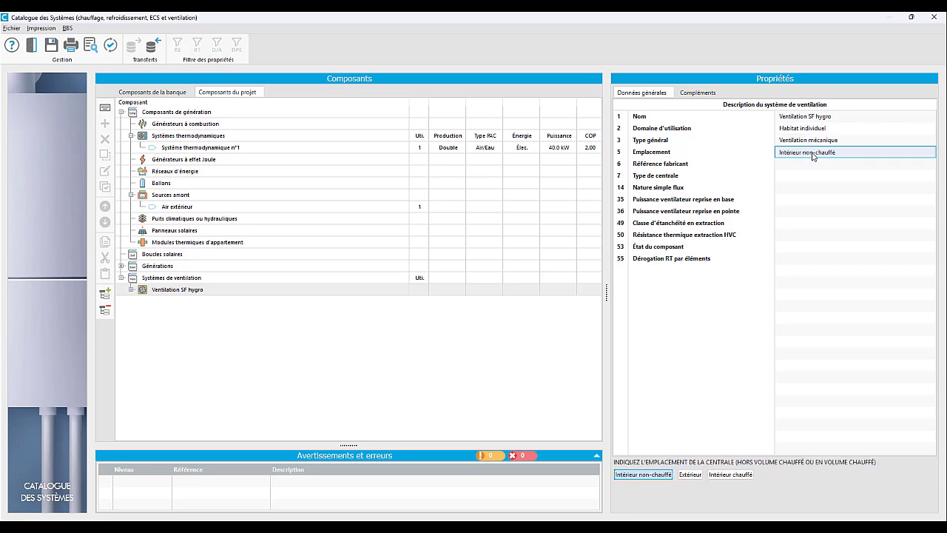
left_click(808, 164)
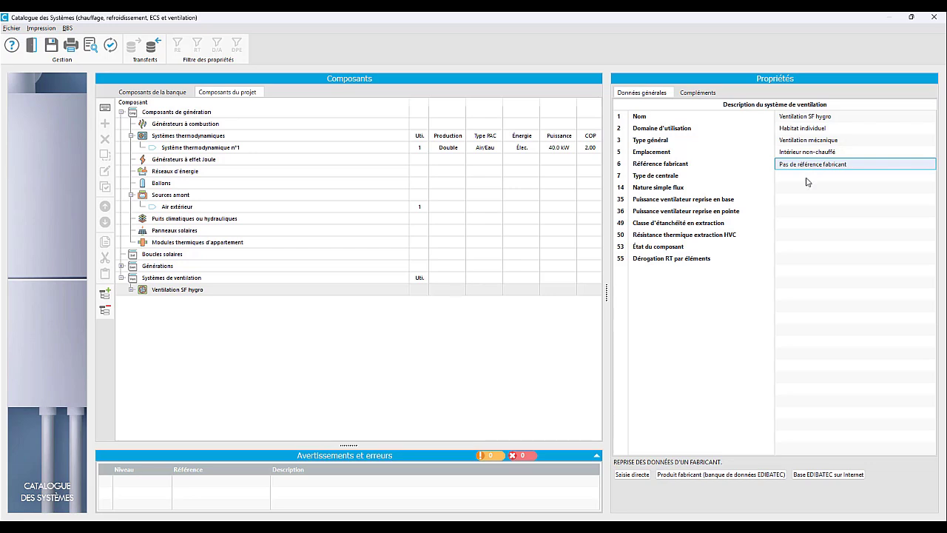
left_click(725, 475)
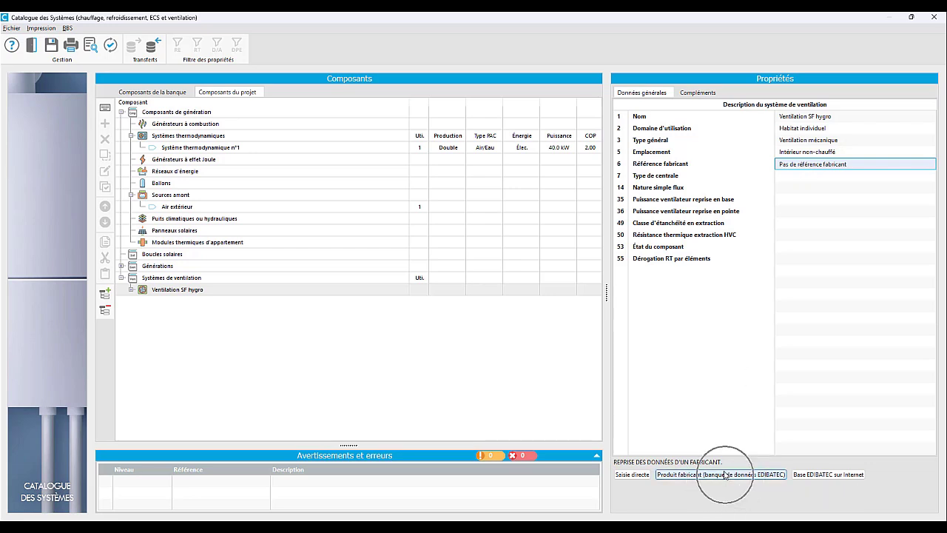
left_click(813, 177)
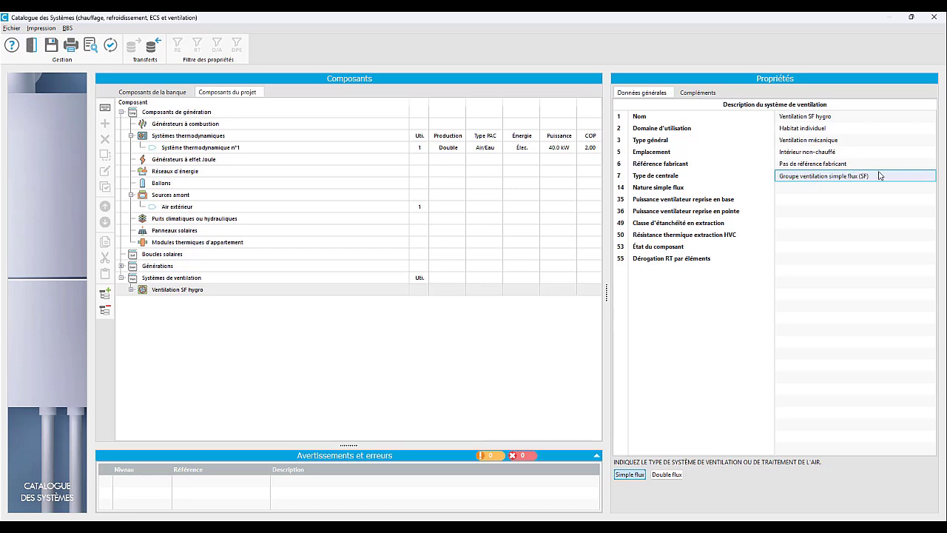
Step: Switch the usage domain to Tertiaire (autre qu'habitat) to examine the available unit types, and restore Habitat individuel
left_click(807, 129)
left_click(785, 475)
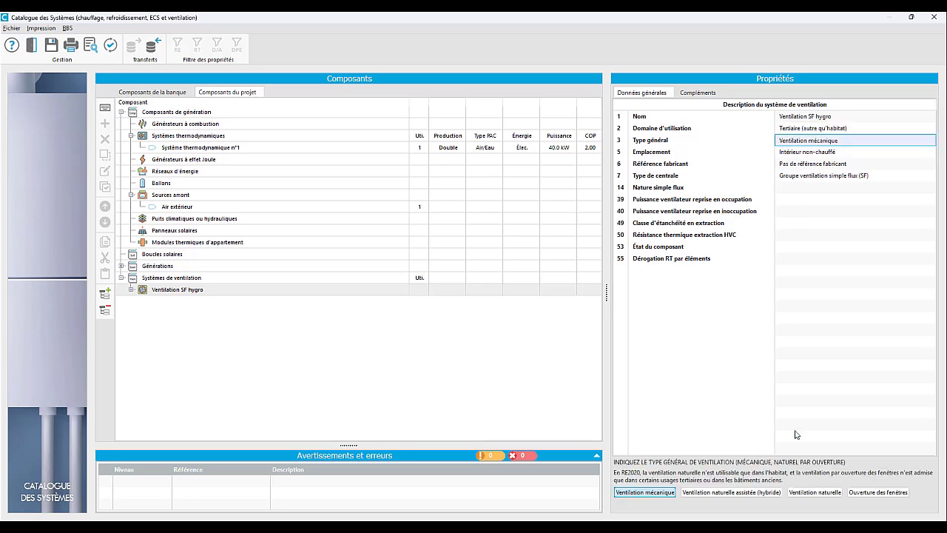
left_click(834, 175)
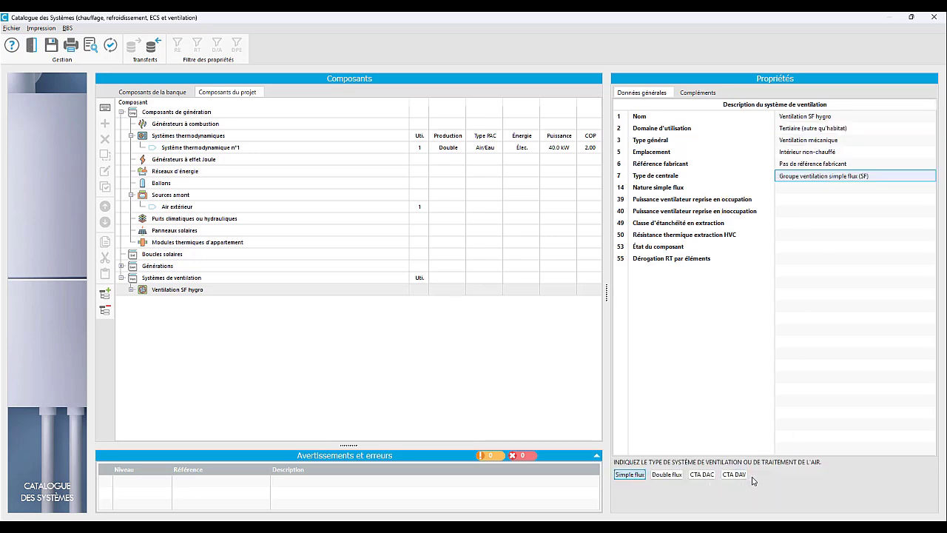
left_click(817, 129)
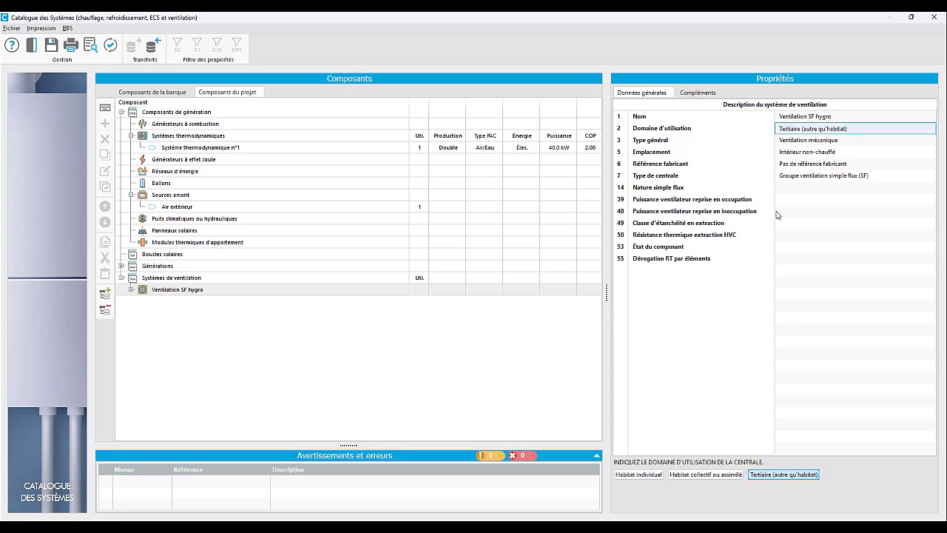
left_click(643, 495)
Step: Set the ventilation unit to Groupe ventilation simple flux (SF), Mécanique extraction, with fan powers of 10 W in base and 15 W in pointe
left_click(813, 178)
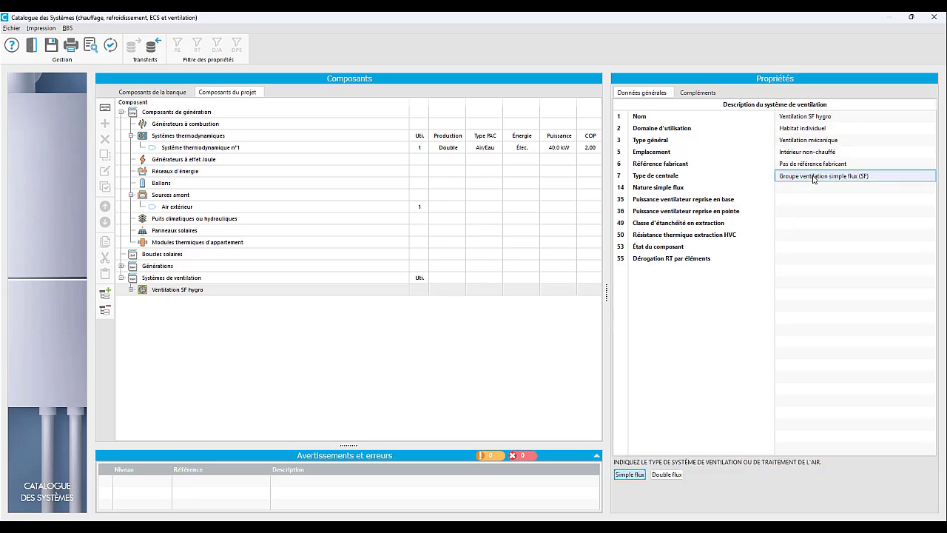
left_click(812, 188)
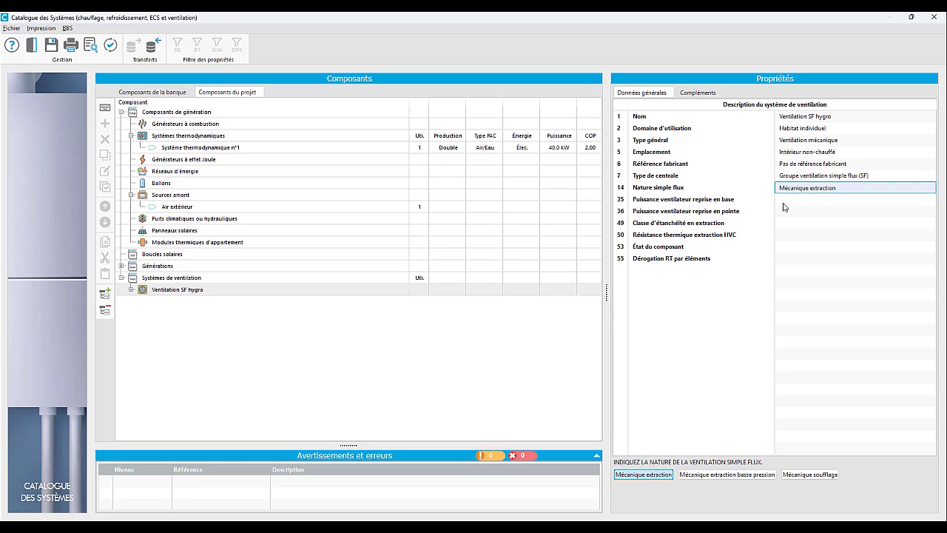
left_click(783, 204)
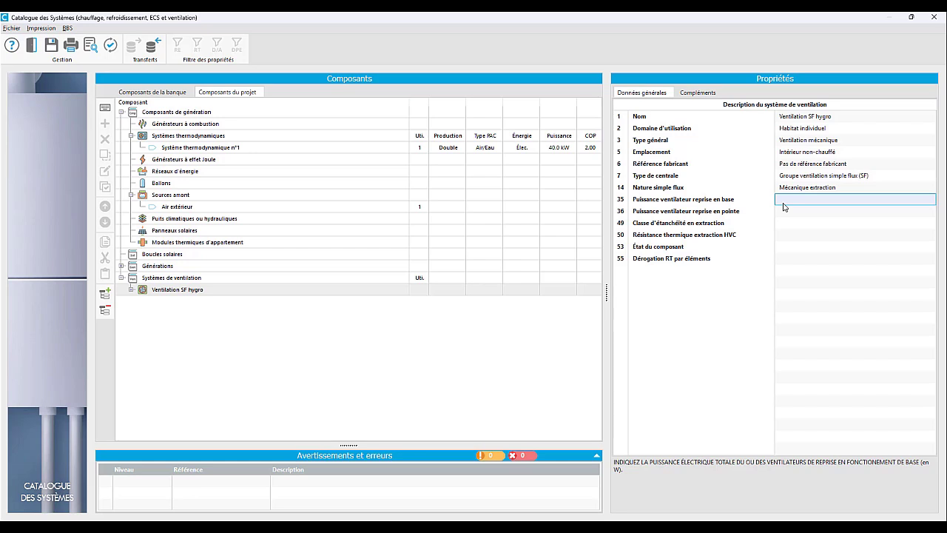
type("10")
key("Return")
type("15")
key("Return")
Step: Complete the ventilation with Valeur par défaut, 1.2 m².K/W, Nouveau système de ventilation and Sans dérogation, and display its complementary data
key("Return")
key("Return")
key("Return")
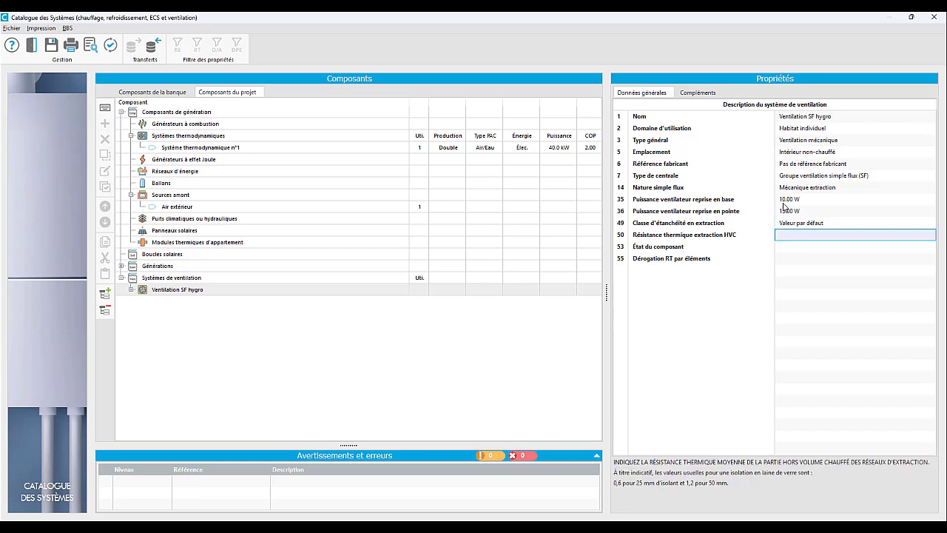
key("Return")
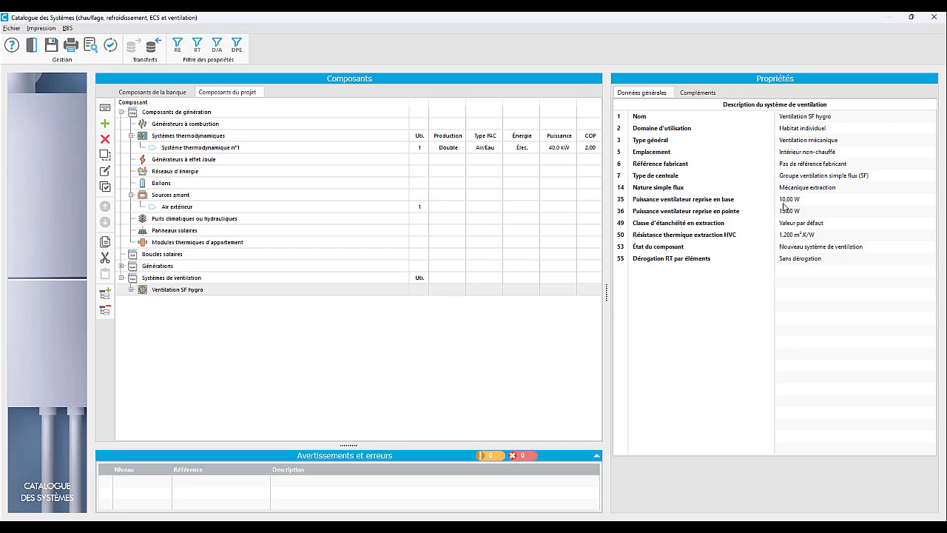
left_click(131, 291)
left_click(699, 96)
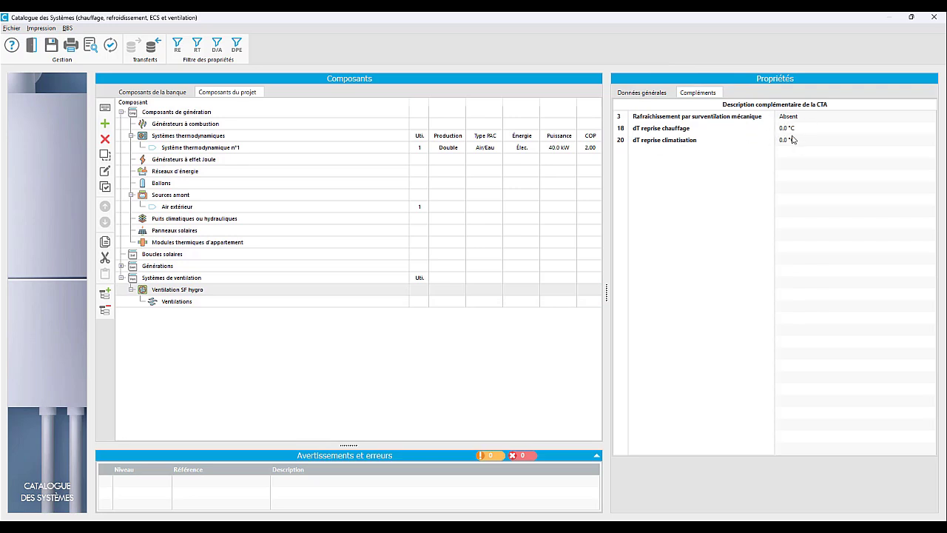
Step: Add a ventilation named Bouches extractions to the Ventilations group of Ventilation SF hygro
left_click(174, 305)
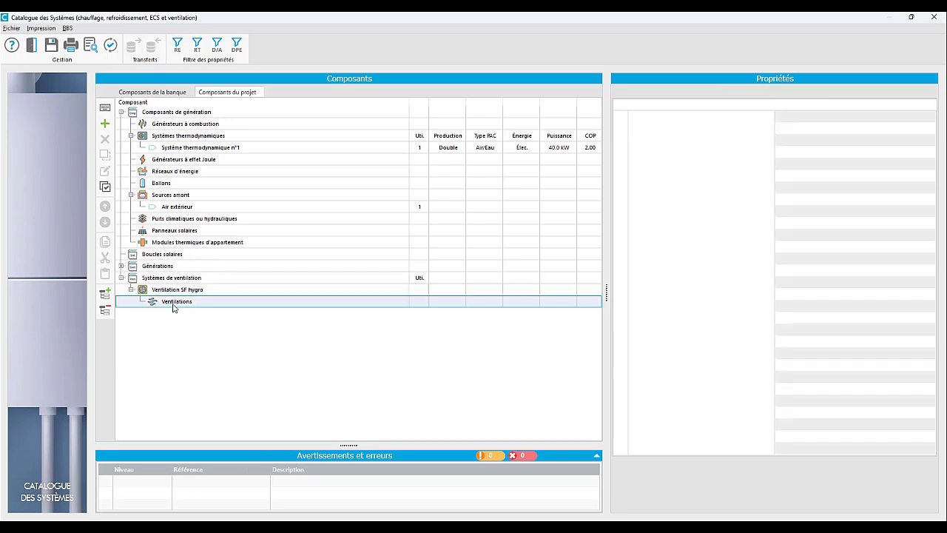
left_click(171, 293)
left_click(177, 305)
left_click(106, 123)
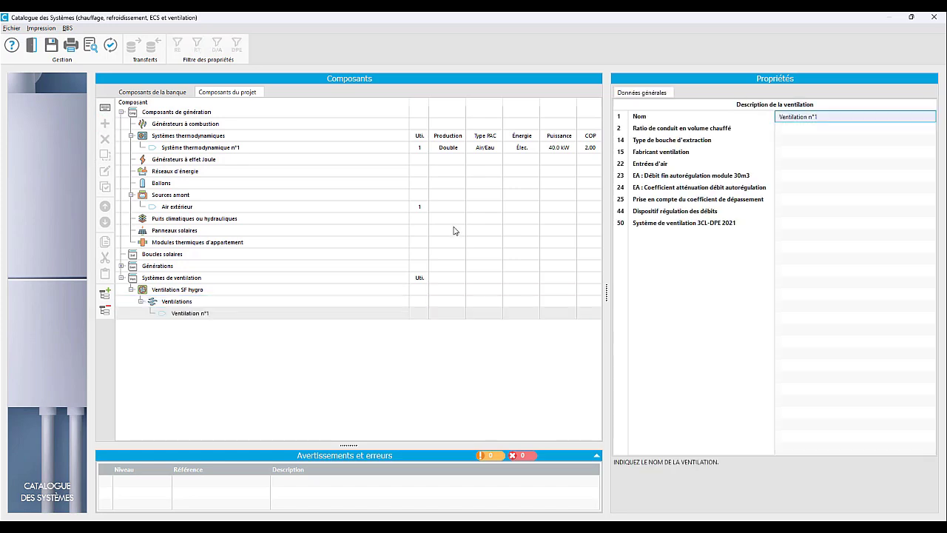
type("Bouches")
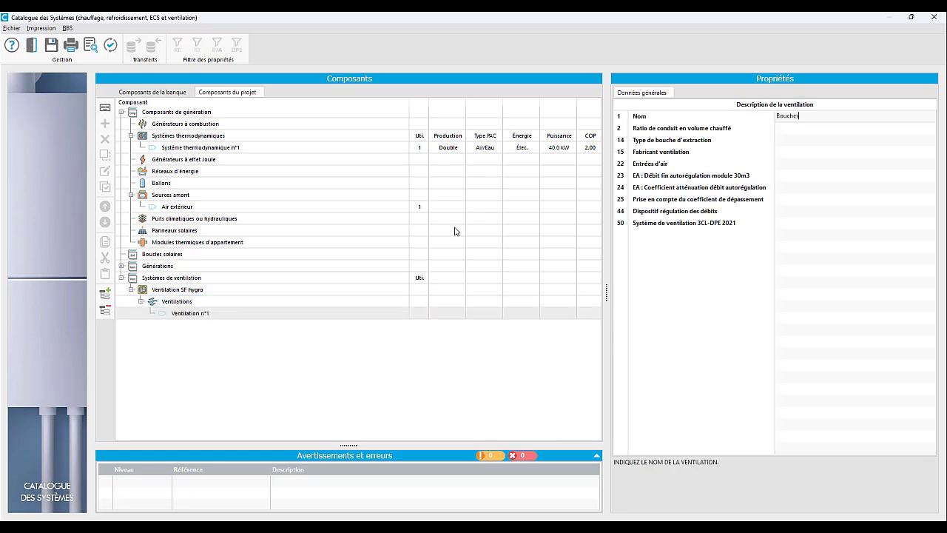
type(" extractions")
key("Return")
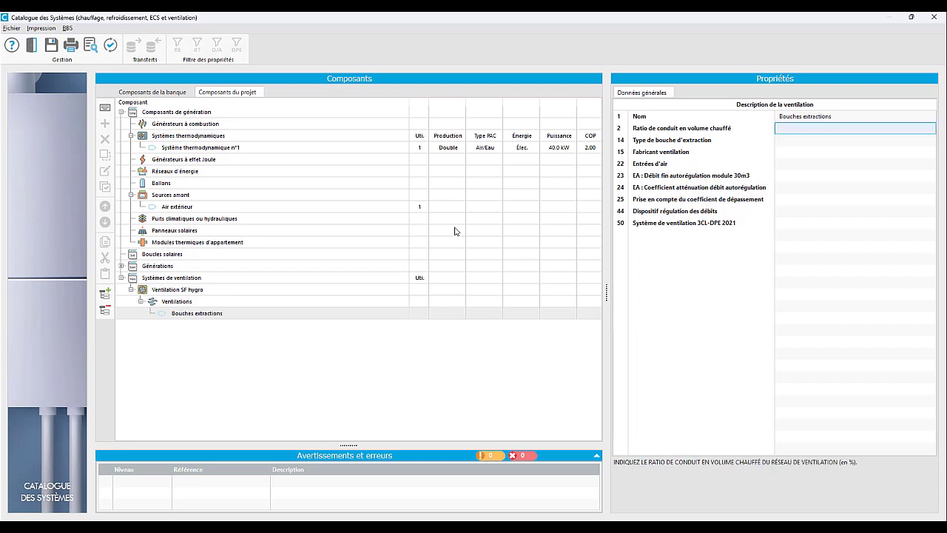
Step: Set the extraction vents to a 25 % duct ratio in heated volume, Bouches hygroréglables, manufacturer Autre and system type Hygro A
type("25")
key("Return")
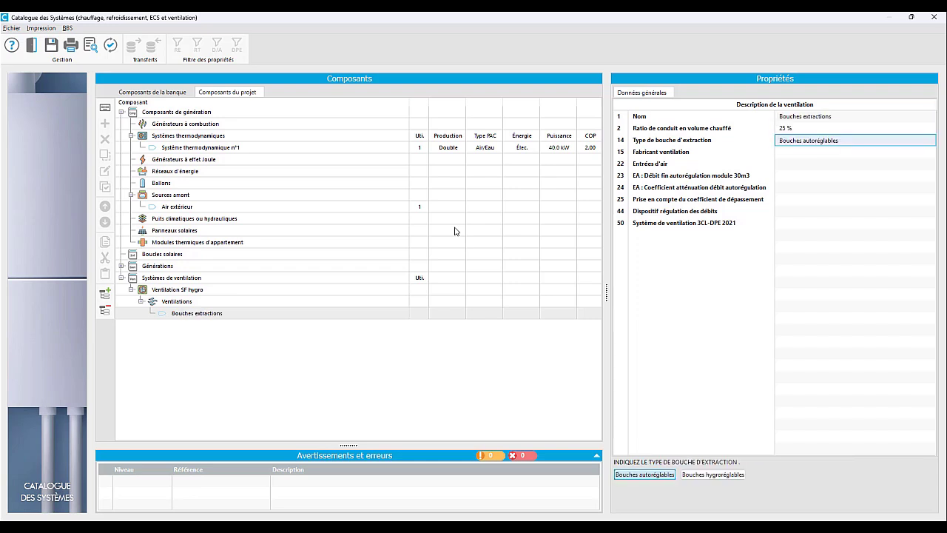
left_click(710, 474)
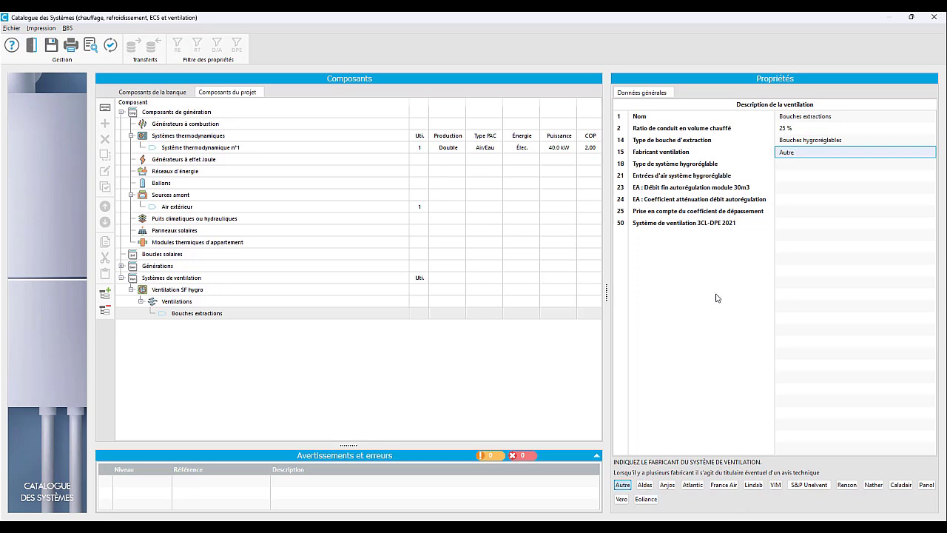
key("Return")
key("Return")
key("Return")
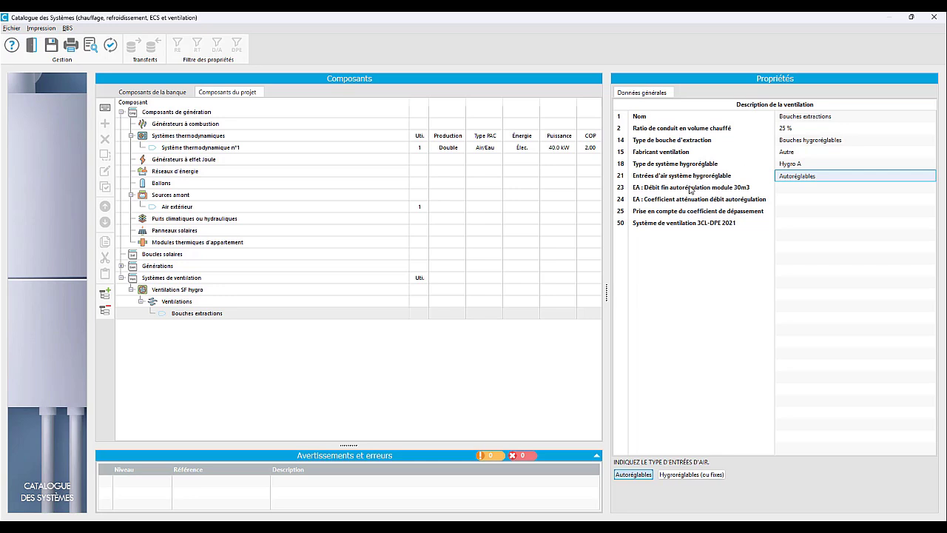
Step: Set the air inlets to Hygroréglables (ou fixes) and the excess coefficient to Composant certifié, completing the ventilation description
left_click(691, 474)
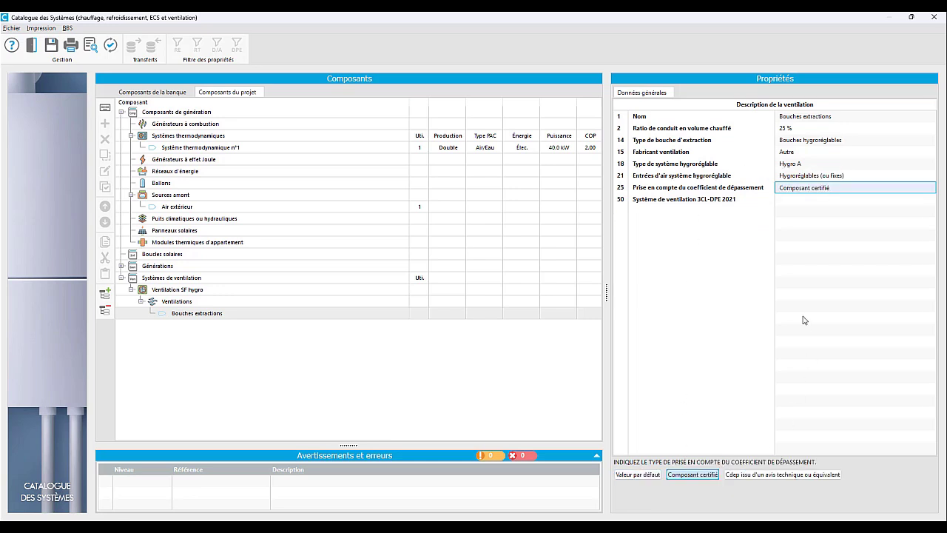
left_click(808, 201)
left_click(808, 210)
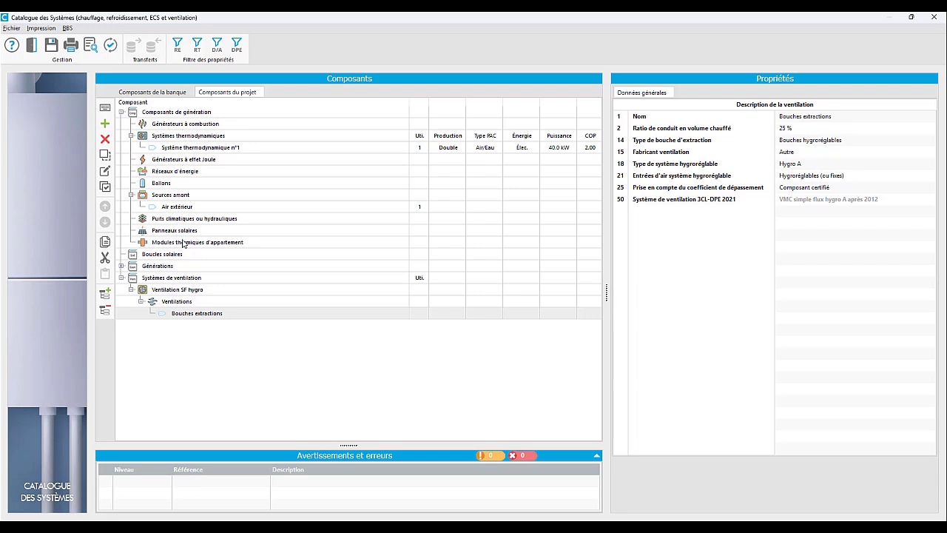
Step: Expand the Générations branch and select the Chaufferie Chauffage/ECS generation for transfer to the component bank
left_click(122, 266)
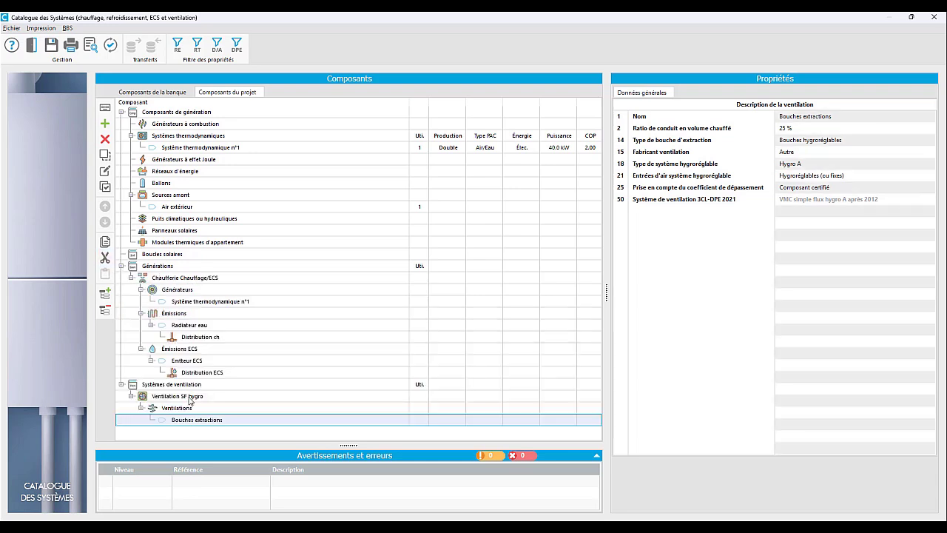
left_click(180, 278)
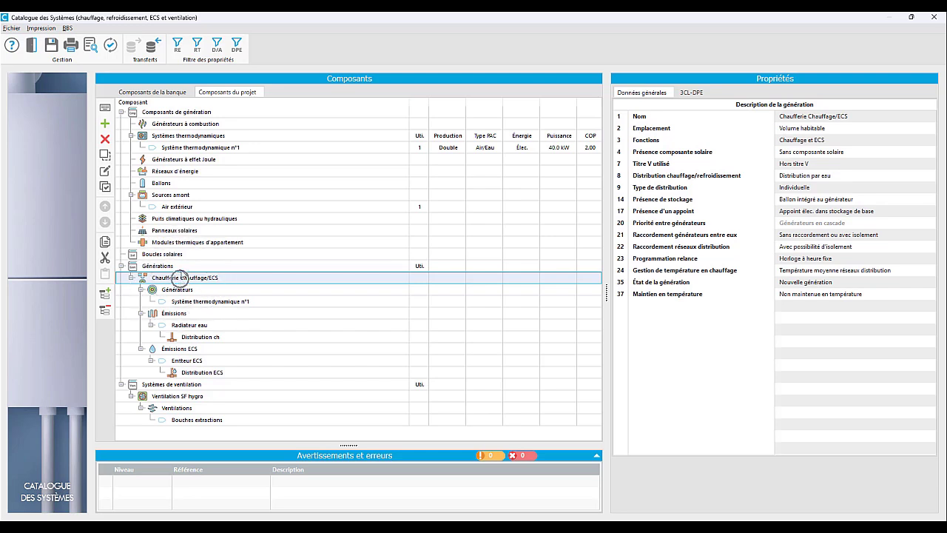
left_click(153, 48)
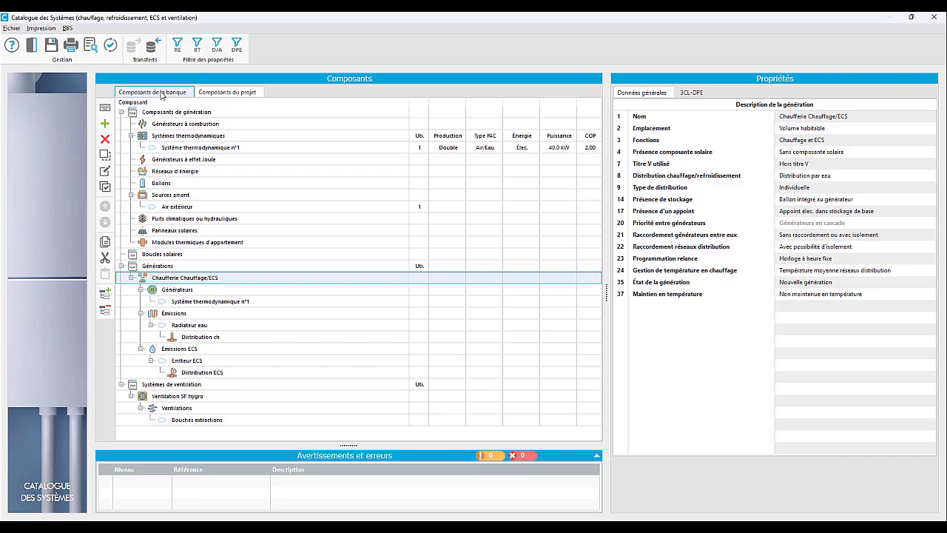
Step: Browse the generations in the component bank, examine the generators and emissions of Titre V - HelioPAC DS, and return to the project components
left_click(161, 94)
scroll(211, 291, "down", 6)
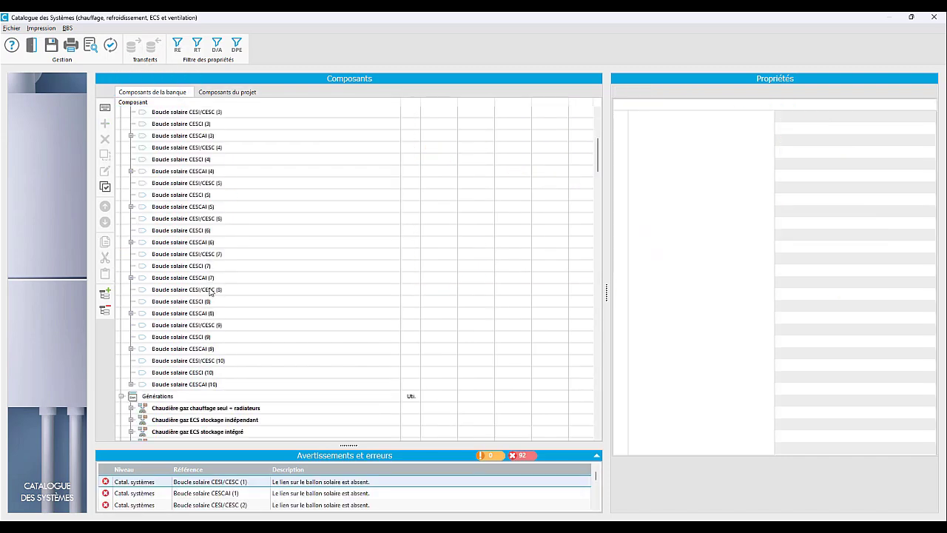
scroll(210, 290, "down", 10)
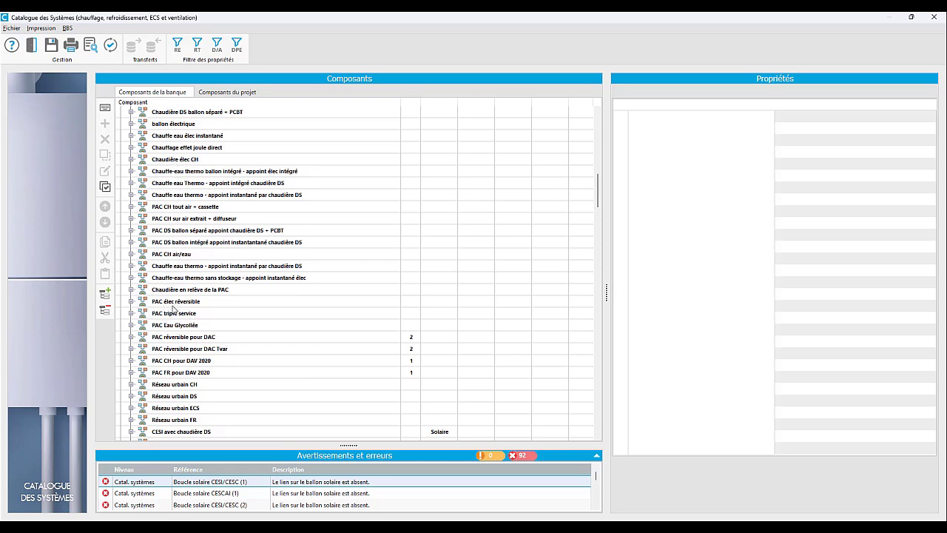
scroll(175, 309, "down", 10)
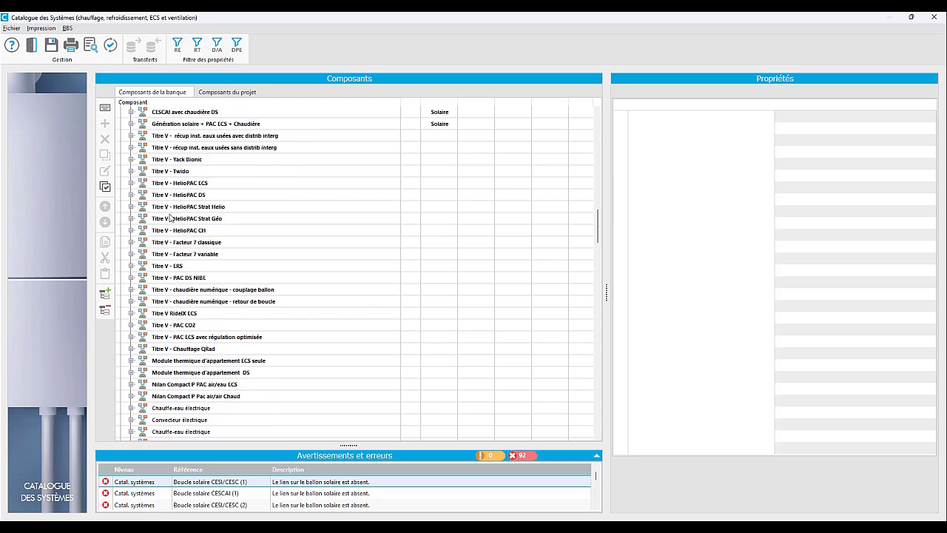
left_click(185, 196)
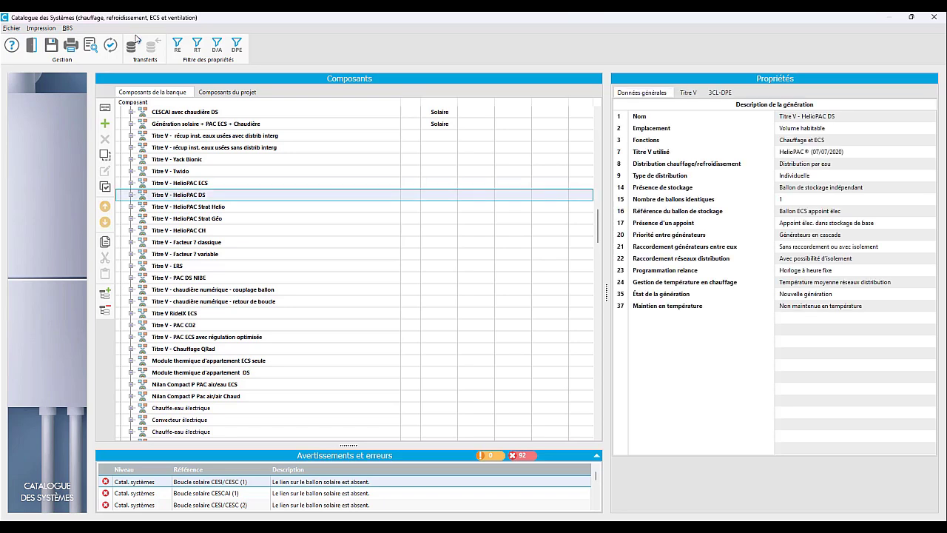
left_click(132, 196)
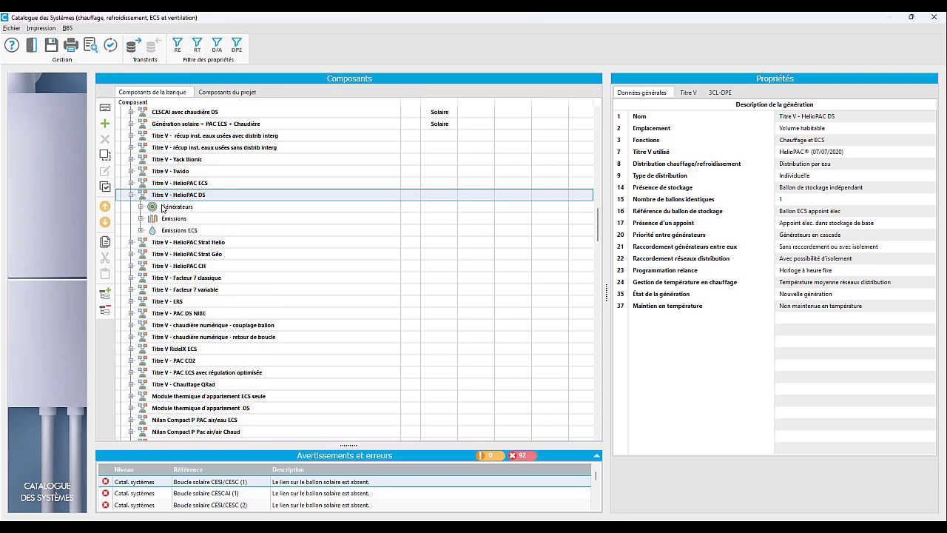
left_click(141, 230)
left_click(141, 254)
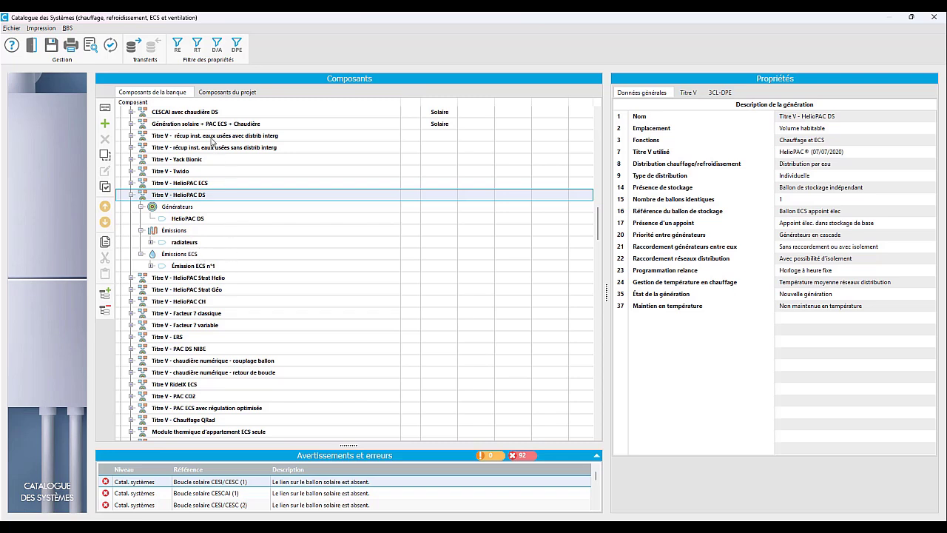
left_click(225, 95)
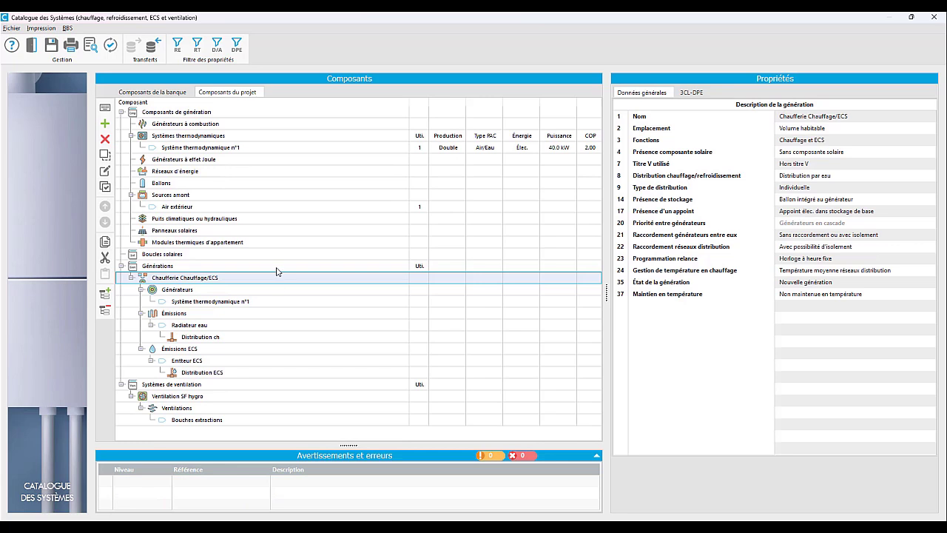